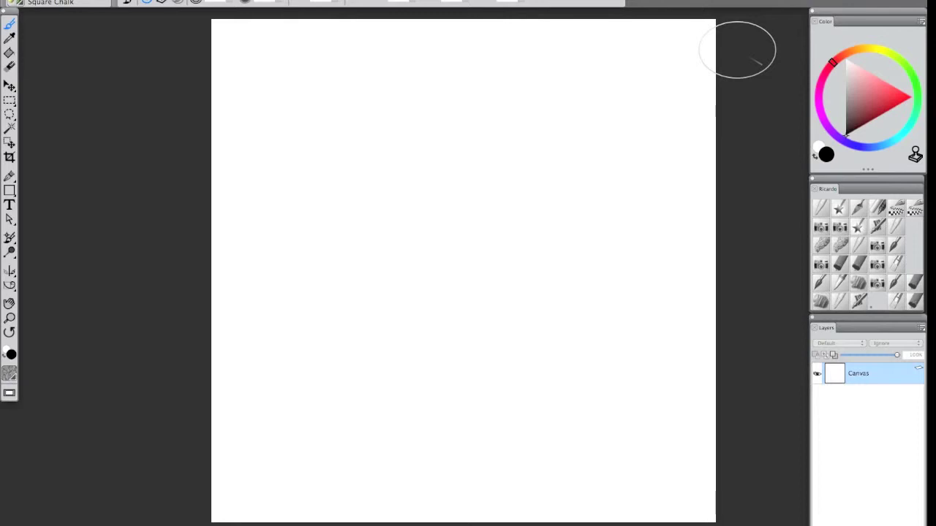
key("n")
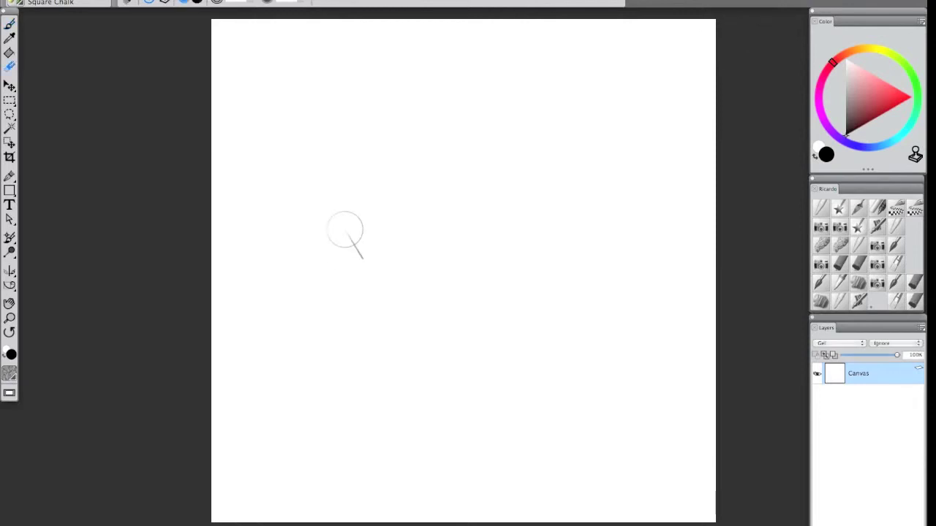
key("b")
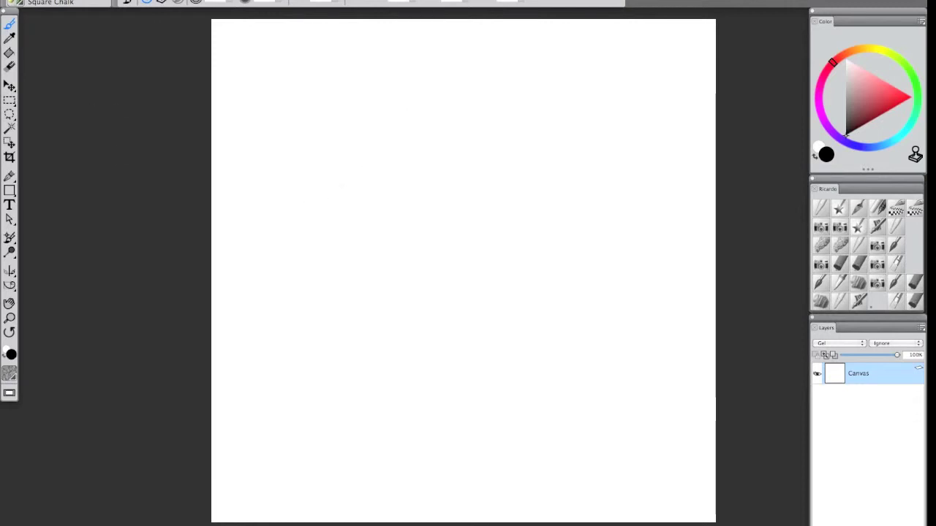
Step: Calibrate the Brush Tracking preferences by drawing typical strokes on the scratch pad, finishing with a dense zigzag stroke, and accept the settings
left_click(66, 0)
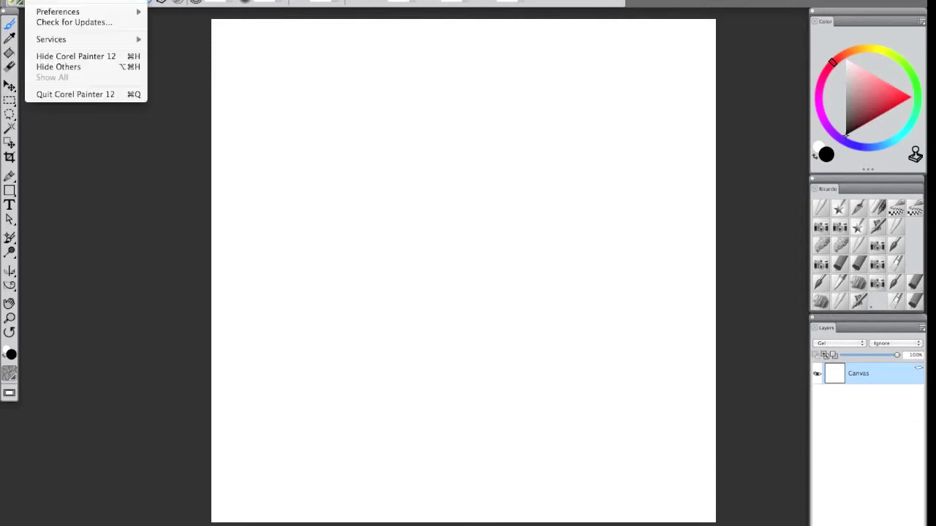
mouse_move(74, 13)
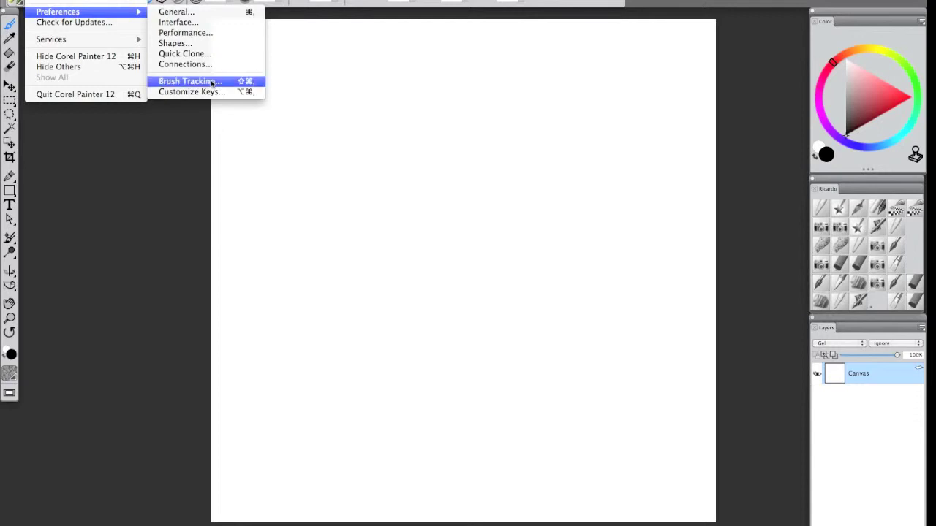
left_click(251, 86)
mouse_move(378, 102)
left_mouse_down()
mouse_move(136, 41)
mouse_move(152, 41)
left_mouse_up()
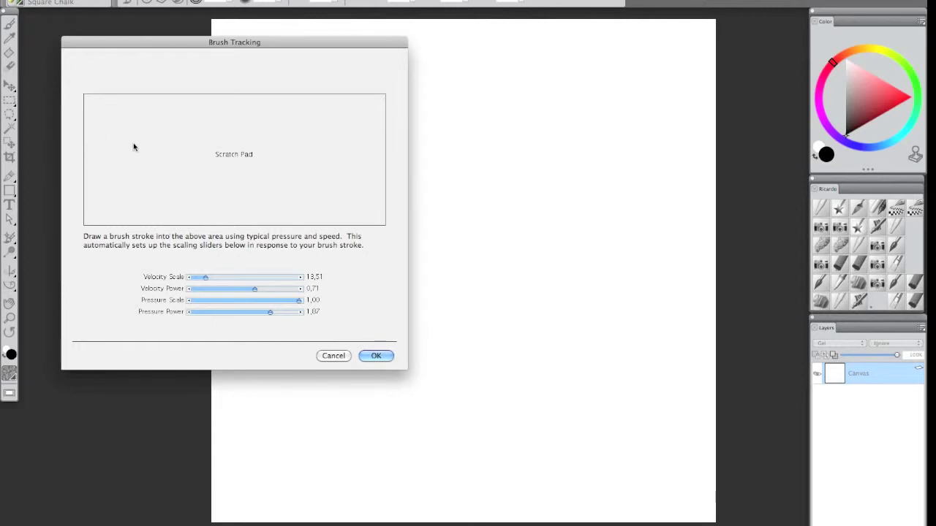
left_click_drag(98, 200, 329, 127)
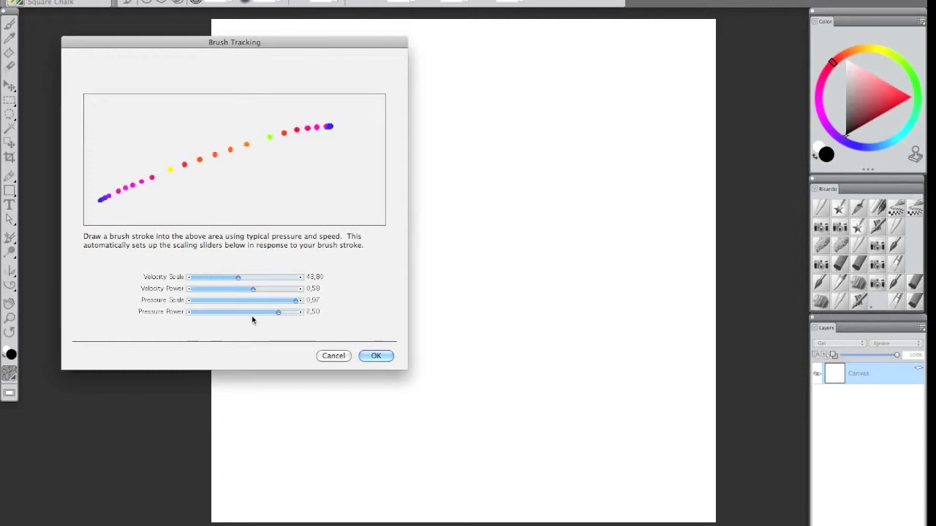
left_click_drag(141, 207, 362, 126)
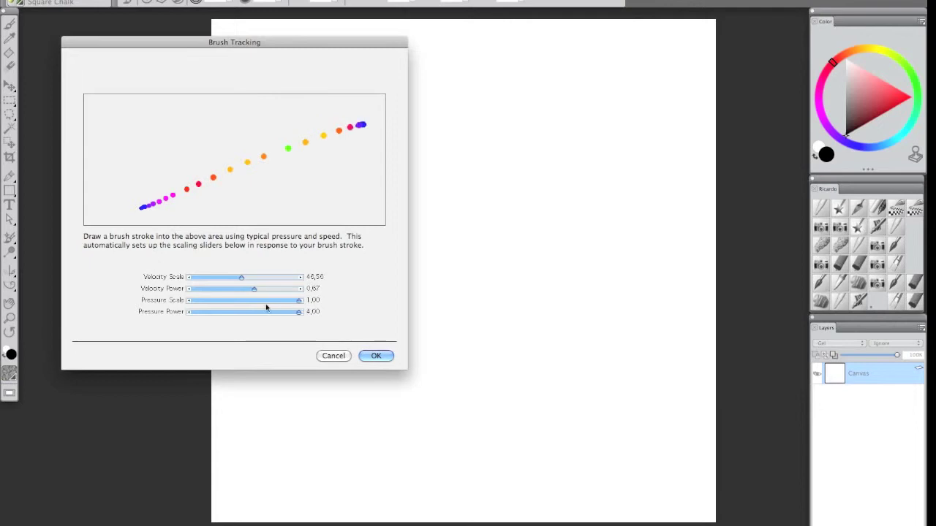
left_click_drag(151, 209, 271, 183)
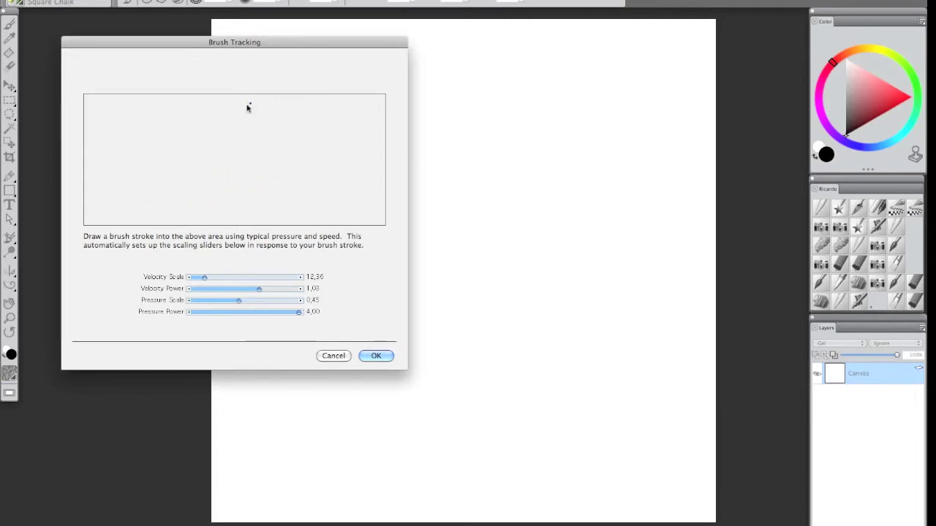
mouse_move(146, 173)
left_mouse_down()
mouse_move(251, 104)
mouse_move(334, 180)
left_mouse_up()
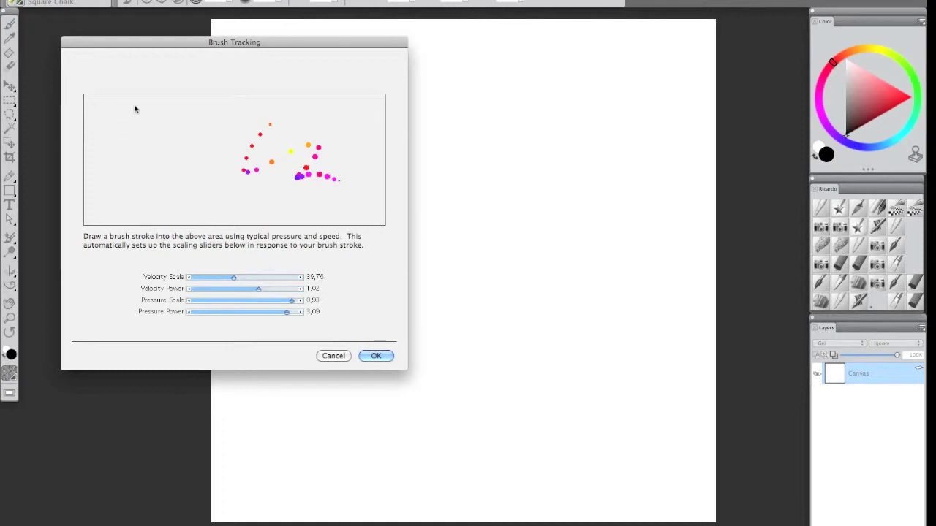
mouse_move(139, 107)
left_mouse_down()
mouse_move(143, 122)
mouse_move(175, 145)
mouse_move(203, 150)
mouse_move(220, 184)
mouse_move(246, 199)
left_mouse_up()
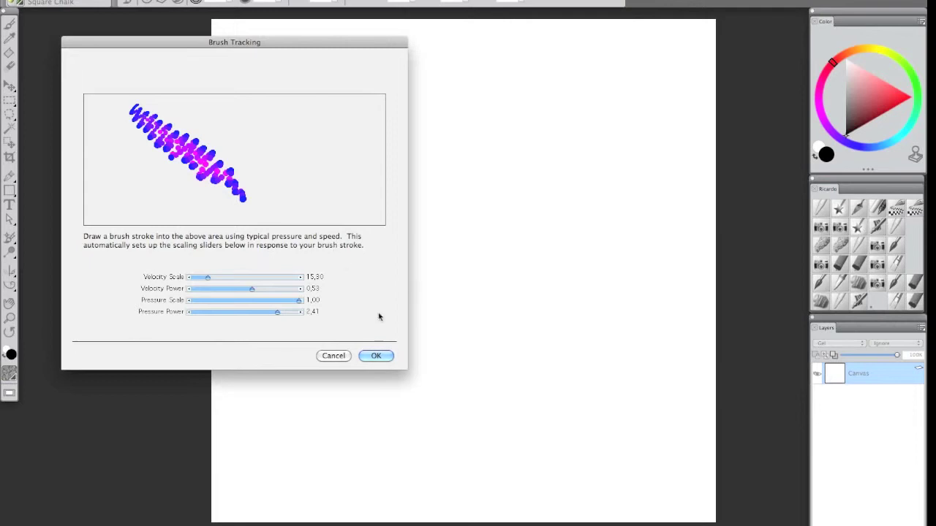
left_click(376, 357)
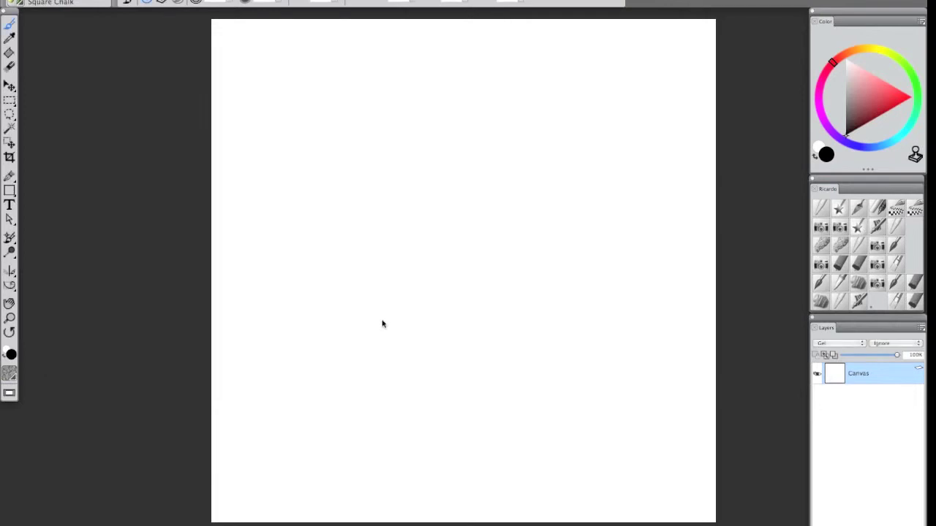
Step: Test pressure response with two light-to-dark Square Chalk shading strokes down the canvas, and undo both
left_click_drag(381, 324, 420, 310)
mouse_move(376, 139)
left_mouse_down()
mouse_move(352, 183)
mouse_move(383, 205)
mouse_move(334, 360)
mouse_move(337, 428)
left_mouse_up()
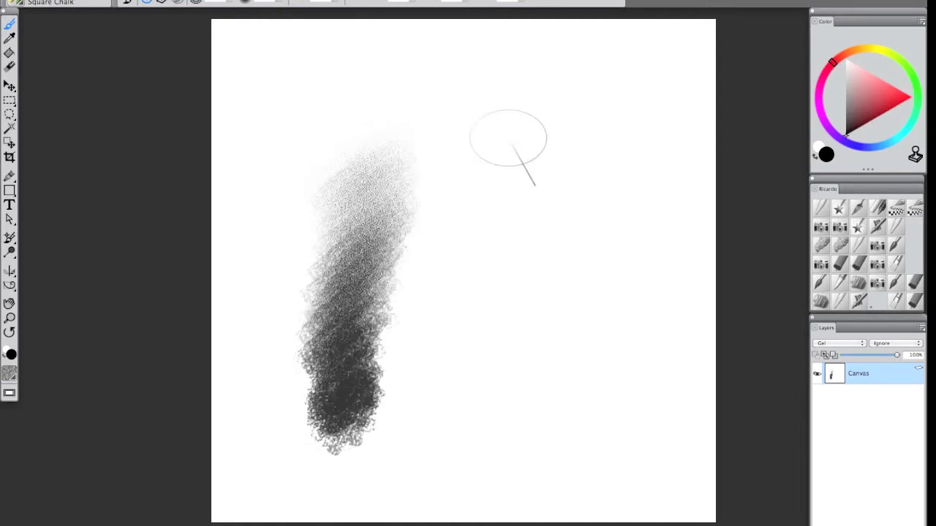
mouse_move(495, 186)
left_mouse_down()
mouse_move(481, 237)
mouse_move(511, 278)
mouse_move(484, 358)
mouse_move(506, 368)
mouse_move(499, 440)
mouse_move(522, 473)
mouse_move(512, 493)
left_mouse_up()
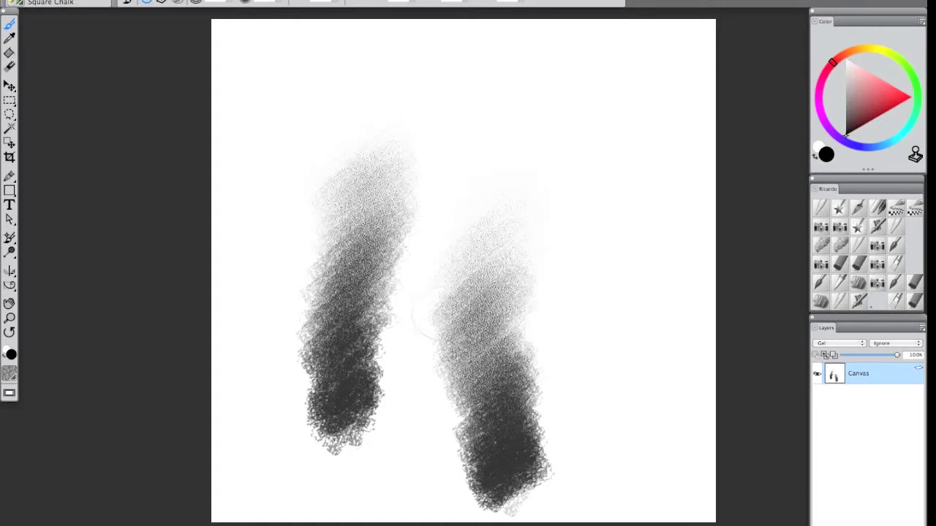
key("ctrl+z")
key("ctrl+z")
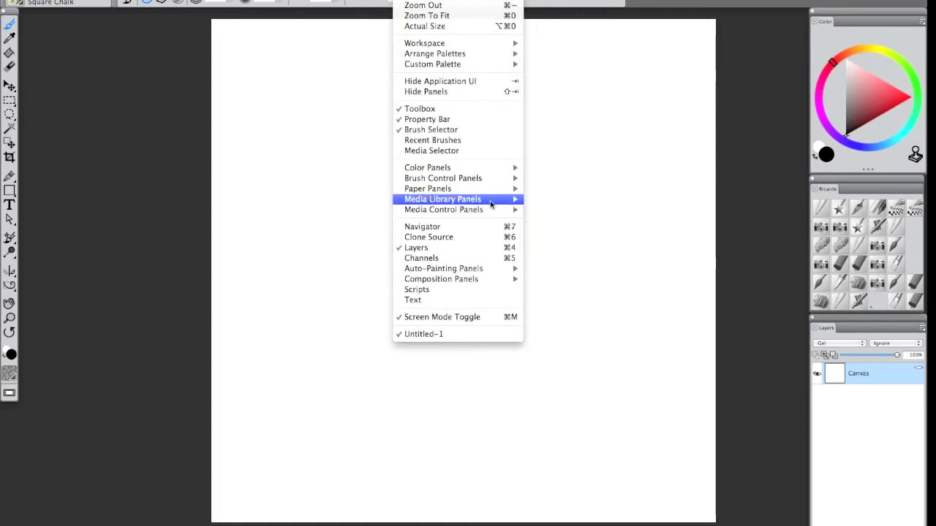
Step: Display the Patterns media control panel and the Patterns media library panel
mouse_move(490, 205)
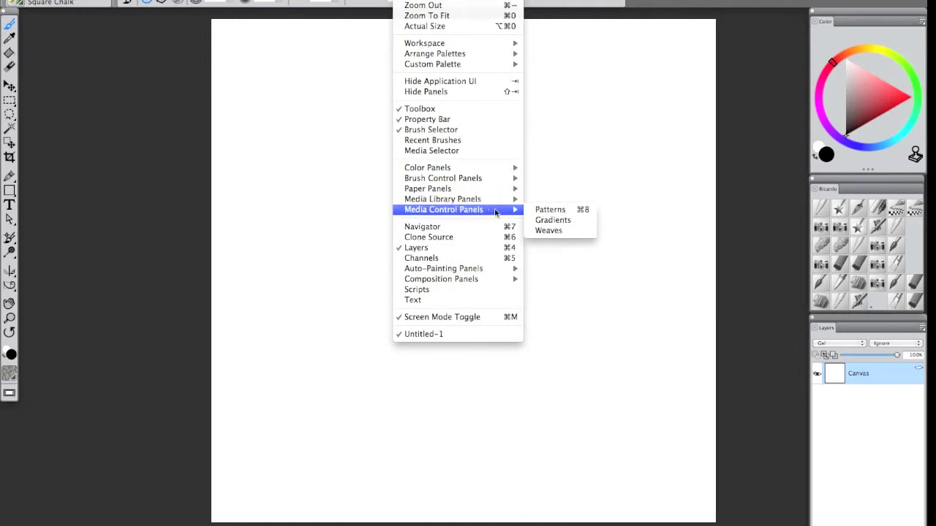
left_click(559, 211)
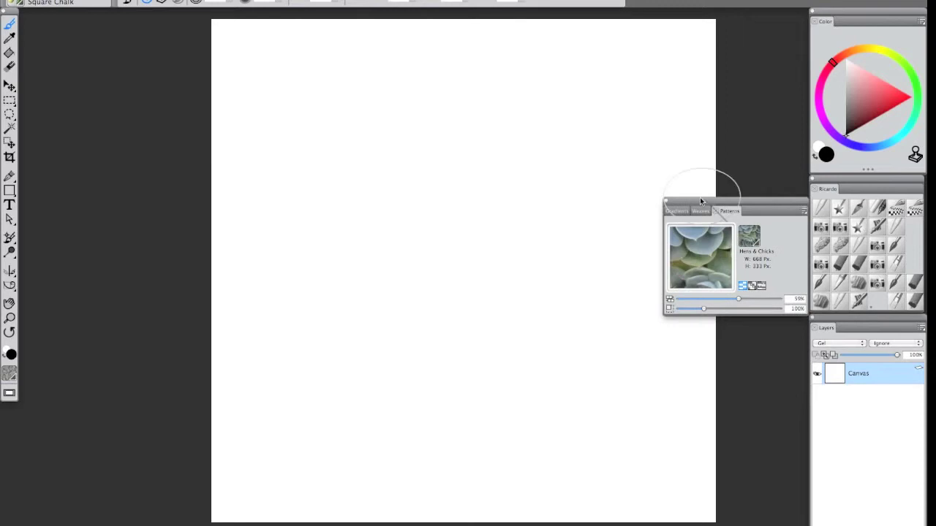
left_click(424, 0)
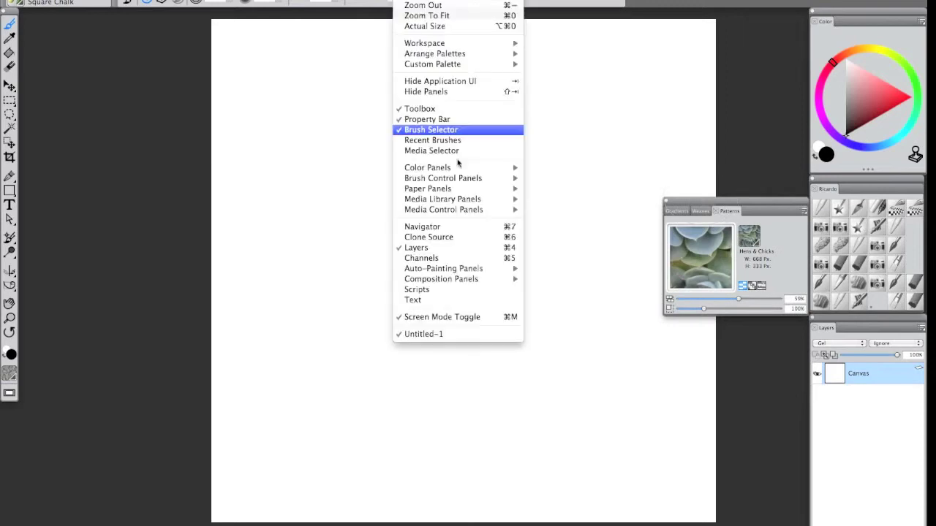
mouse_move(458, 201)
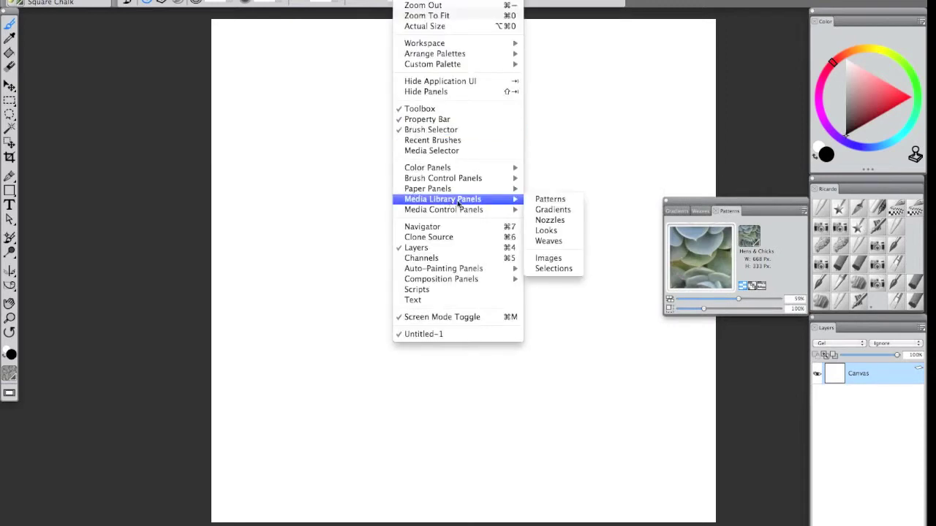
left_click(571, 200)
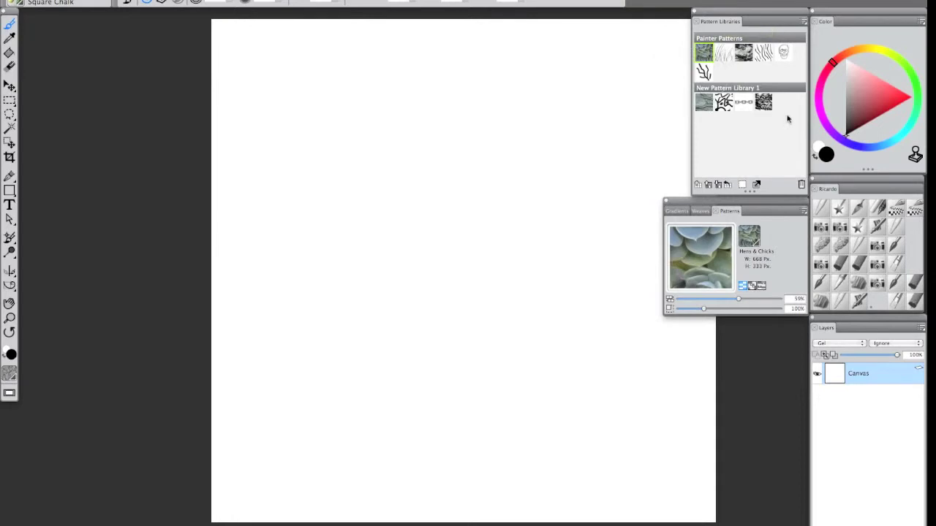
Step: Create a new image with a width and height of 200 pixels at 300 pixels per inch
left_click(124, 0)
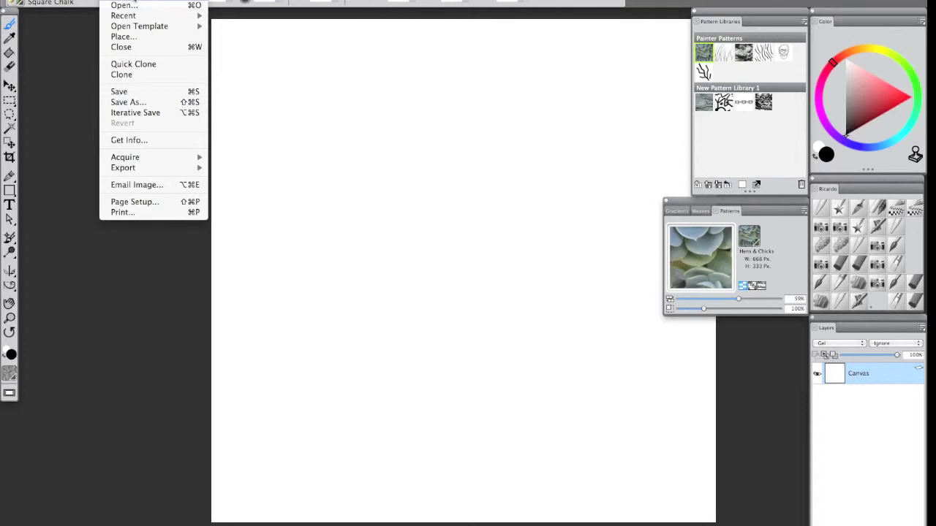
left_click(124, 0)
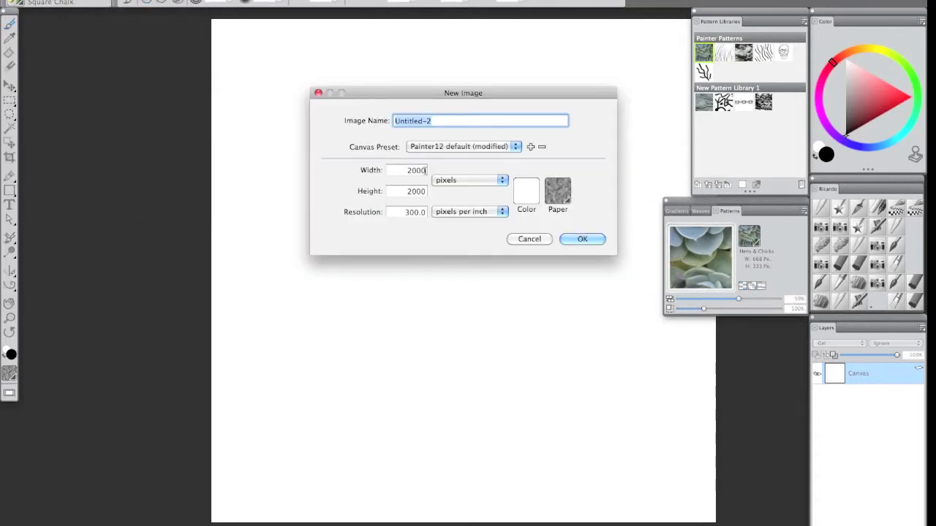
left_click(425, 170)
key("BackSpace")
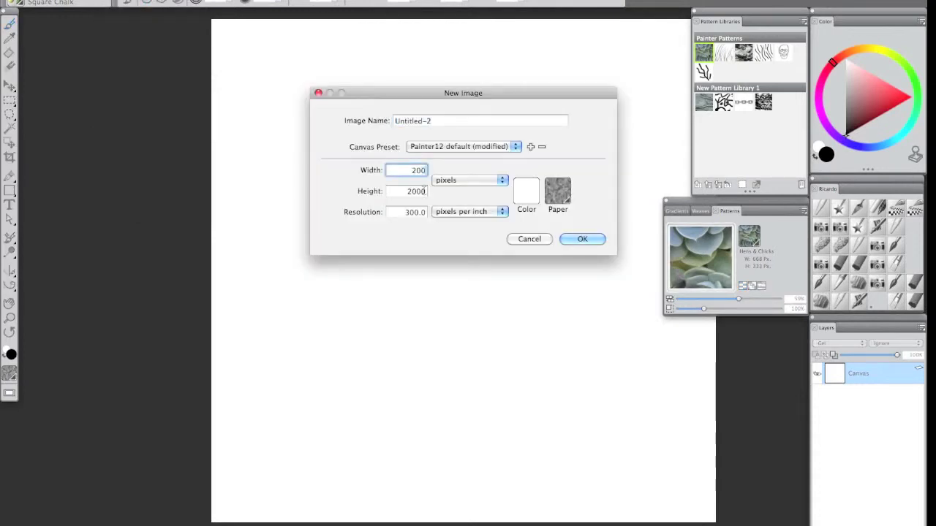
left_click(424, 191)
key("BackSpace")
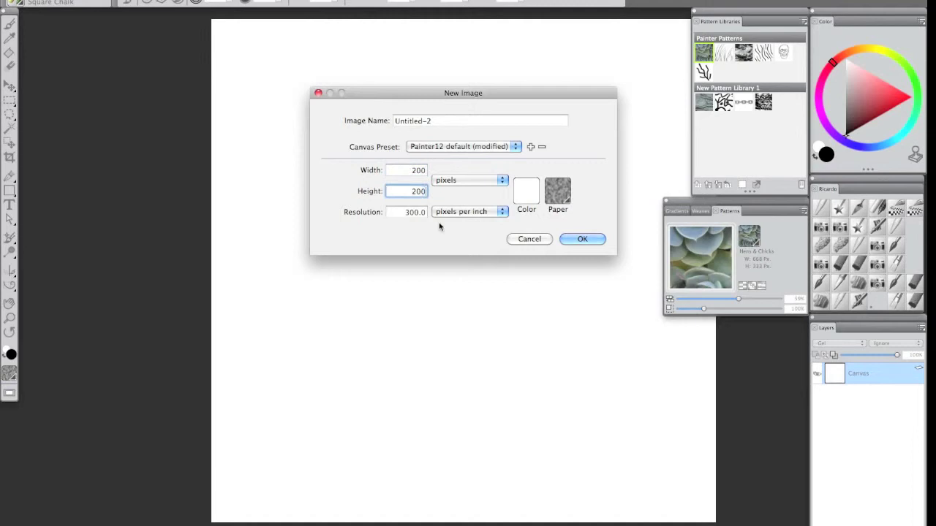
left_click(583, 239)
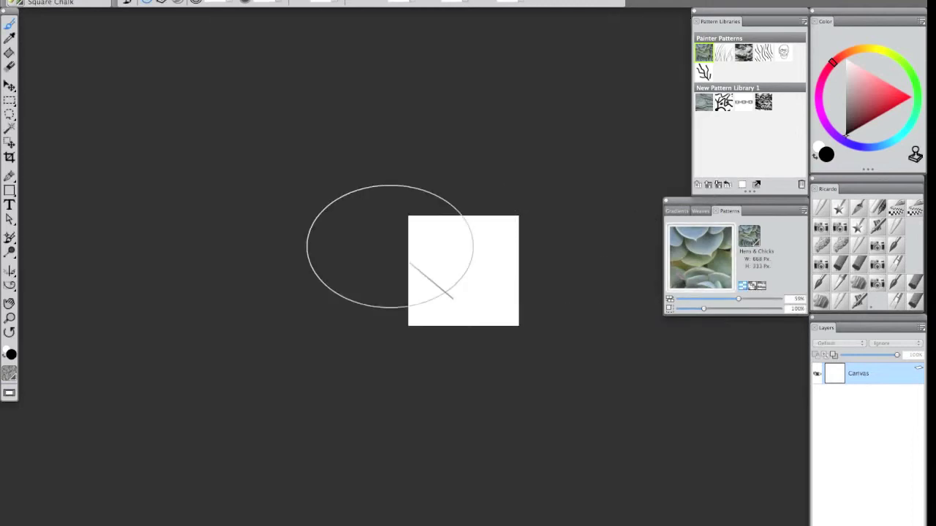
Step: Leave full-screen mode, enlarge the new image's window and fit the canvas to it
key("super+m")
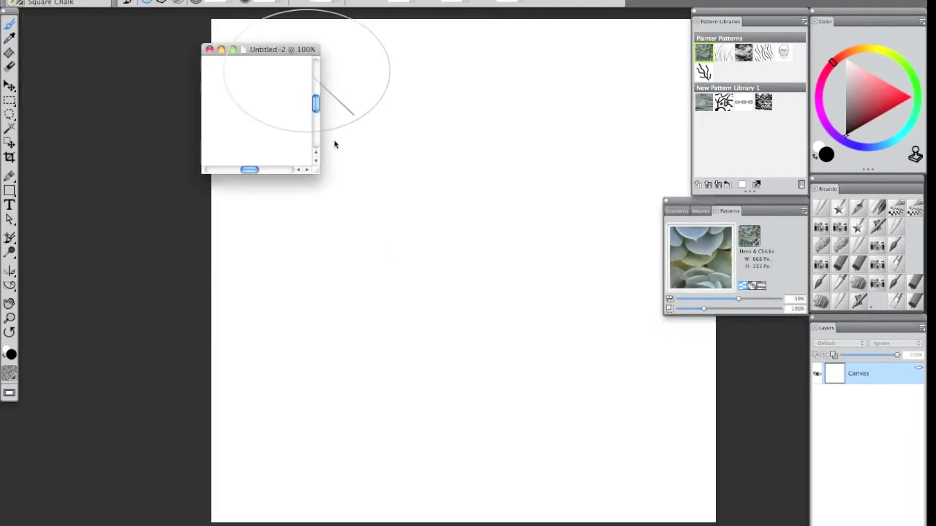
left_click_drag(319, 170, 535, 420)
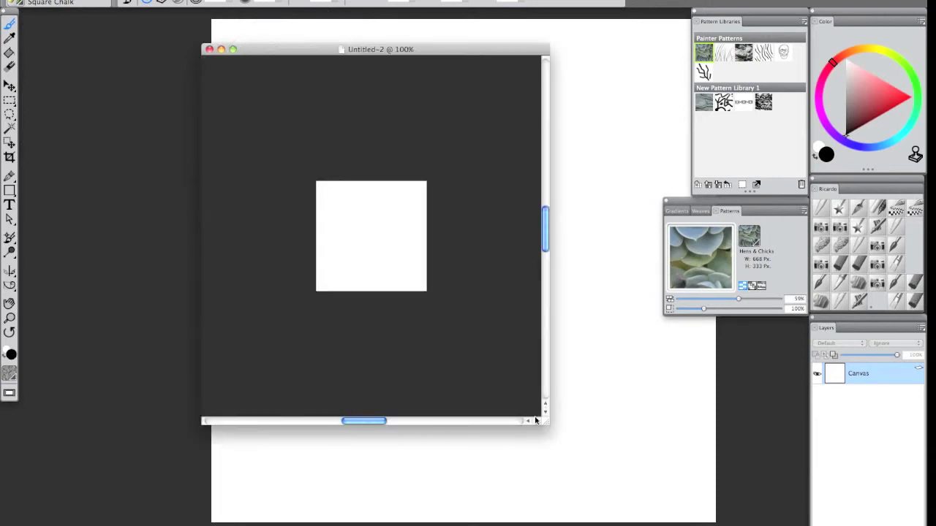
key("super+0")
Step: Paint wavy downward strokes crossed by long diagonal strokes over the small canvas with the Wet Oily Blender in black
left_click(836, 210)
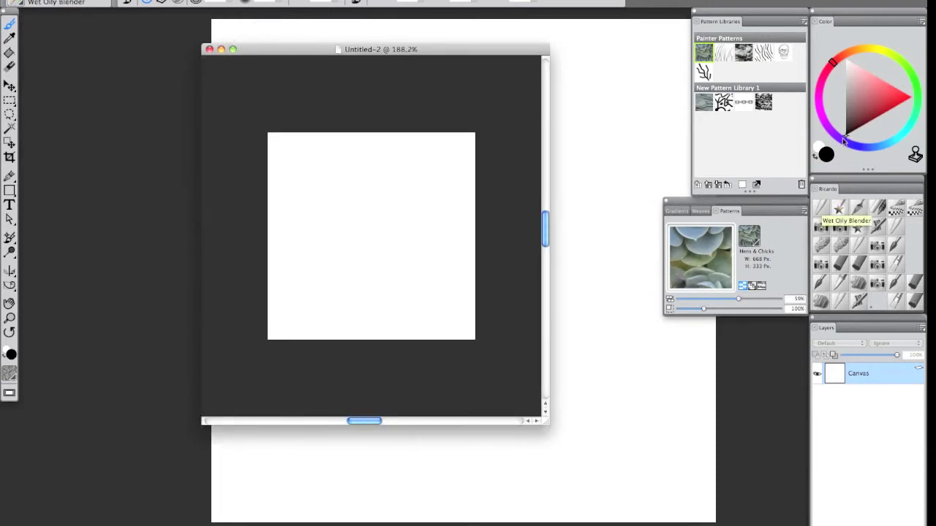
left_click(215, 4)
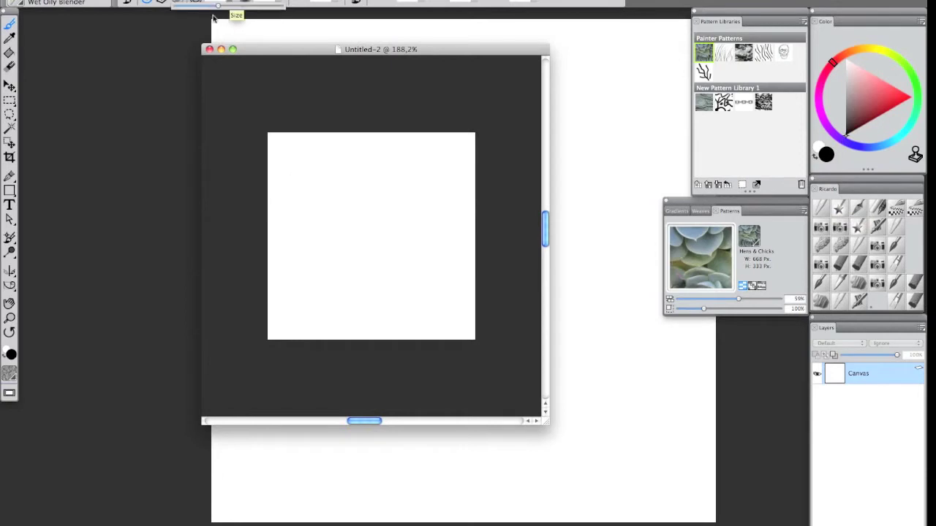
left_click_drag(295, 110, 386, 293)
left_click_drag(411, 144, 472, 323)
left_click_drag(320, 335, 249, 203)
left_click_drag(360, 133, 415, 218)
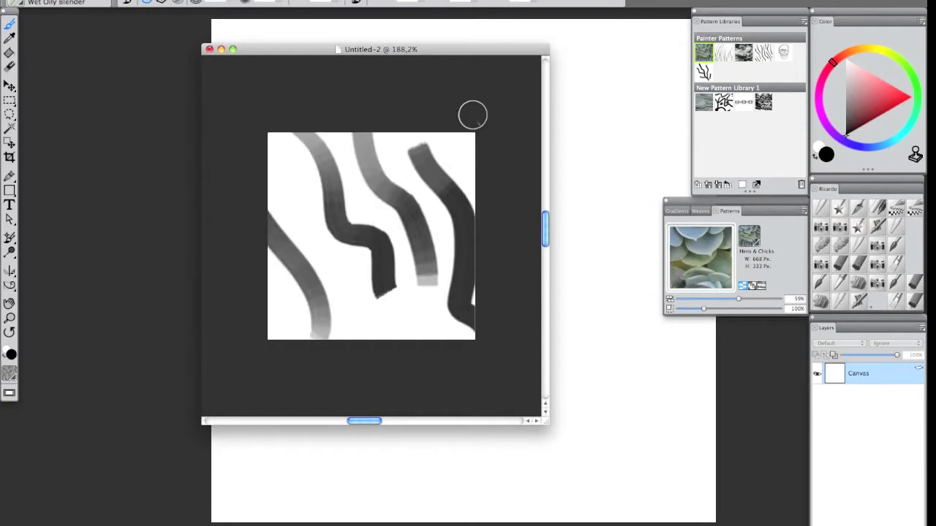
left_click_drag(428, 133, 268, 218)
left_click_drag(475, 241, 365, 340)
left_click_drag(475, 149, 266, 326)
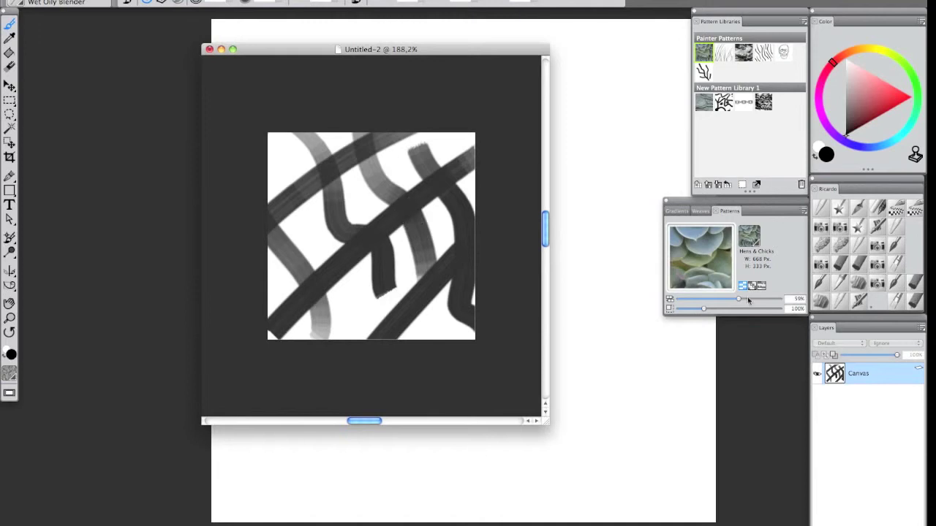
Step: Capture the painted image as a rectangular-tile pattern named Untitled, replacing the existing pattern of that name
left_click_drag(771, 215, 771, 214)
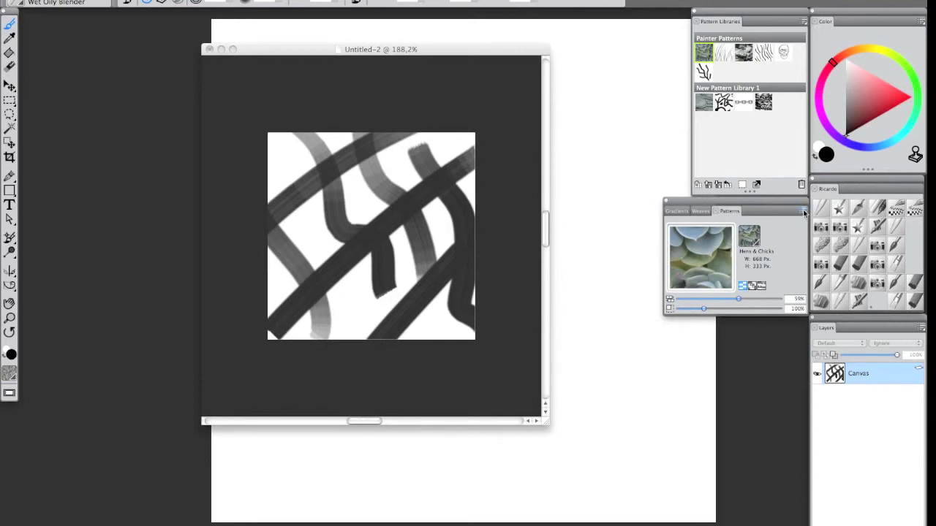
left_click(804, 212)
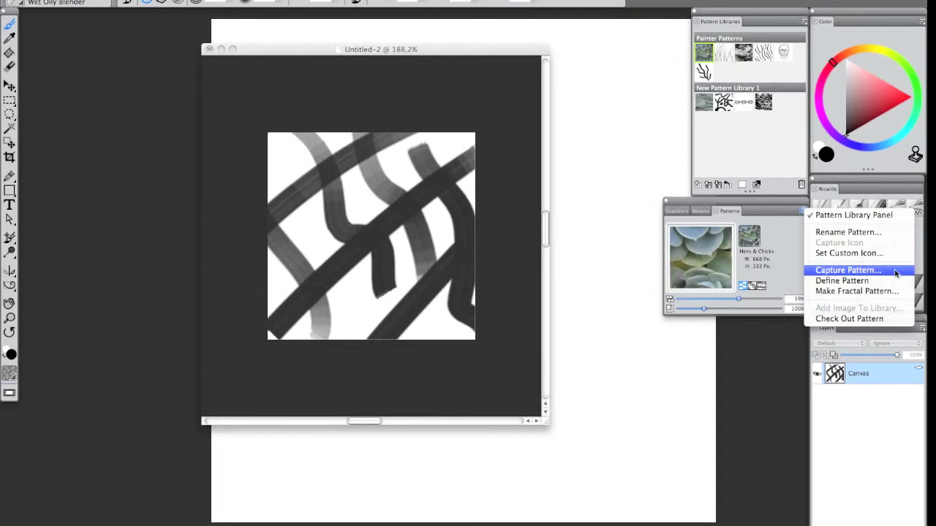
left_click(896, 270)
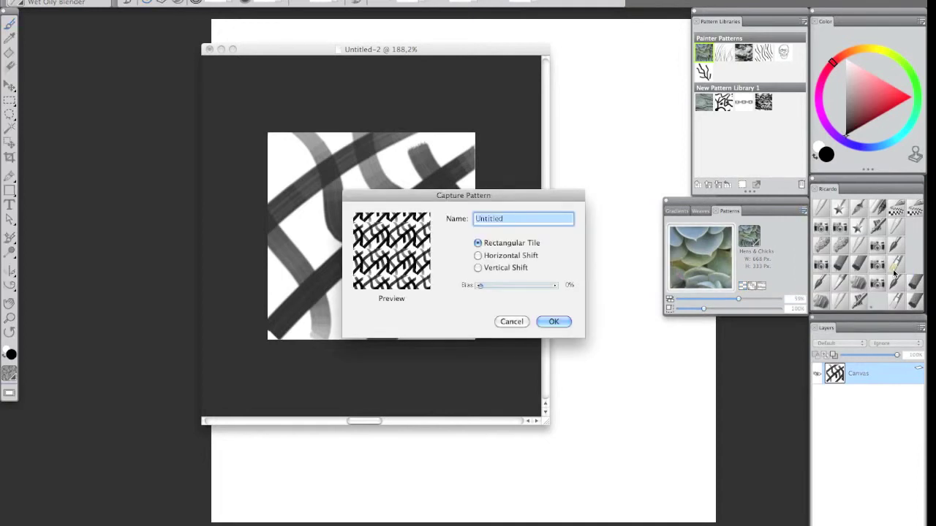
left_click_drag(554, 200, 771, 335)
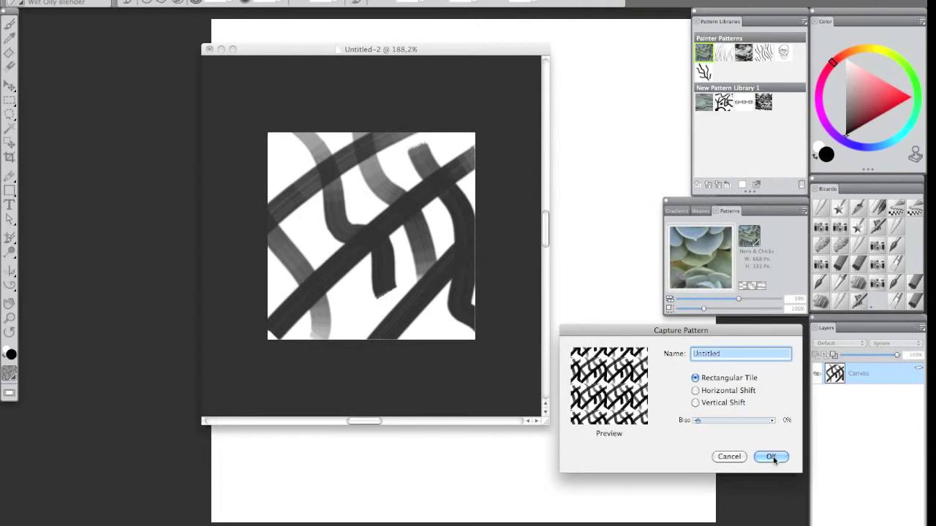
left_click(771, 457)
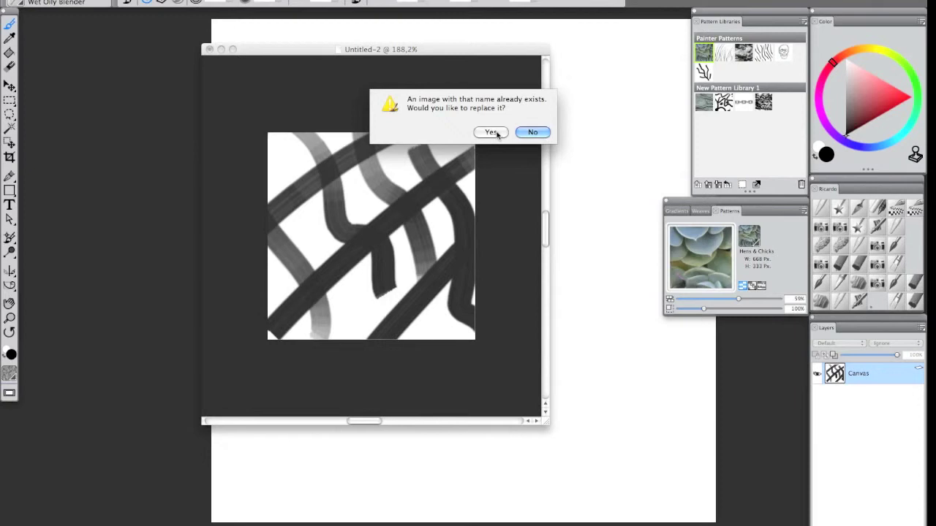
left_click(492, 132)
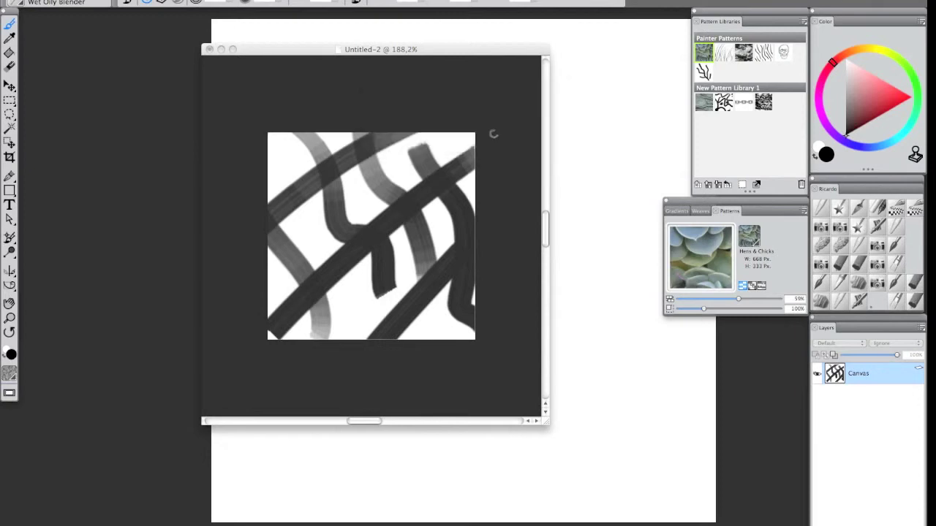
Step: Try several scales for the captured pattern and set its scale to 66%
left_click_drag(704, 309, 693, 309)
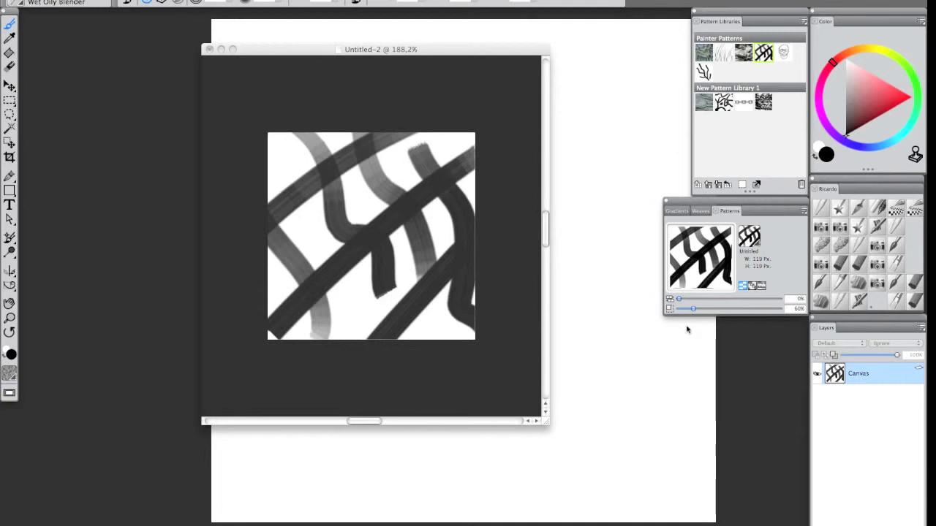
left_click_drag(693, 309, 679, 340)
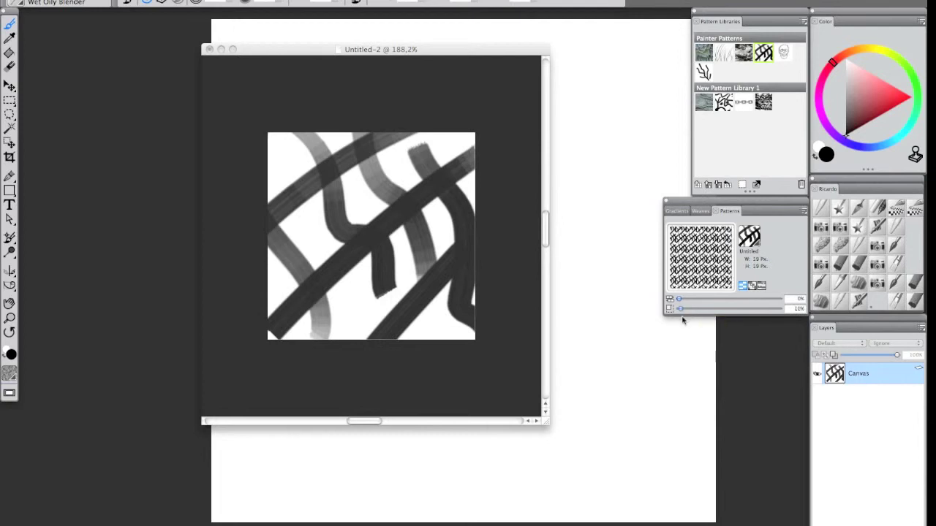
left_click_drag(683, 313, 693, 315)
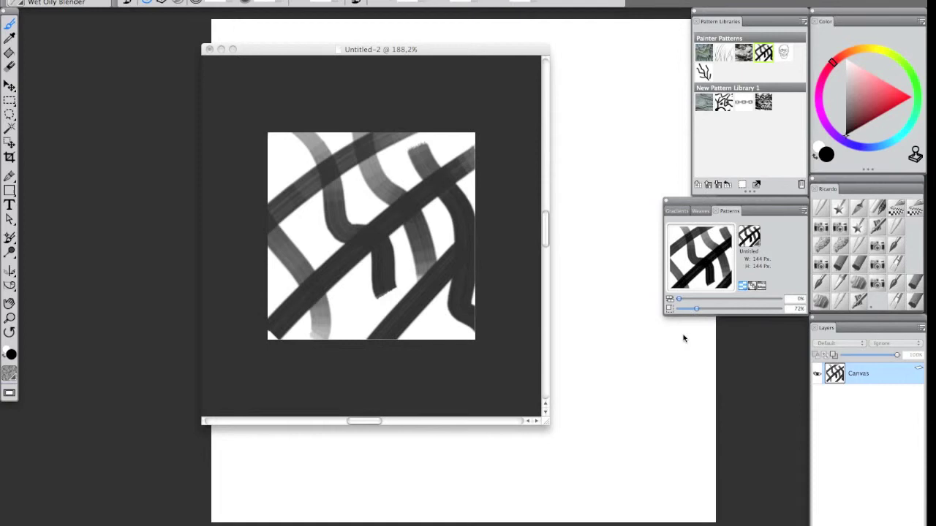
left_click_drag(698, 310, 695, 311)
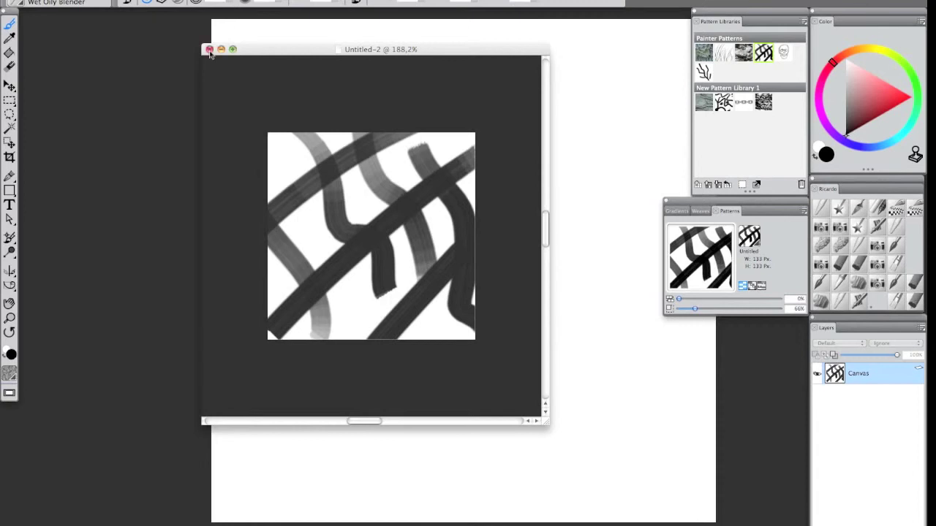
Step: Dismiss the small image's window and paint a winding stroke down the large blank canvas with the Pattern Pen
left_click(209, 49)
left_click(426, 177)
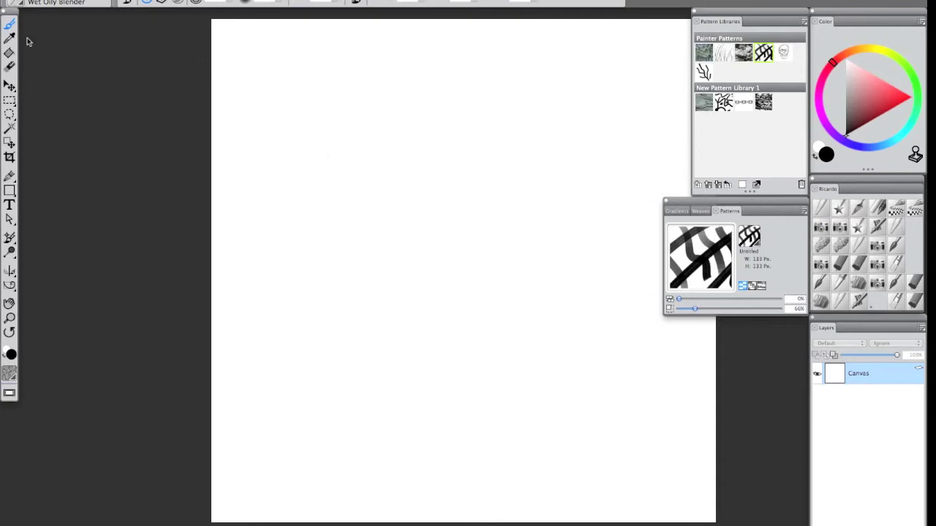
left_click(21, 6)
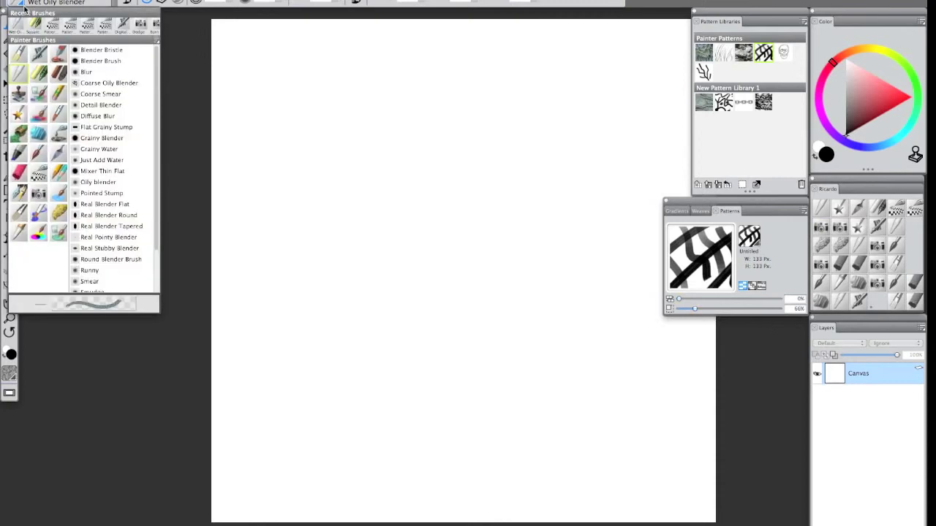
left_click(44, 176)
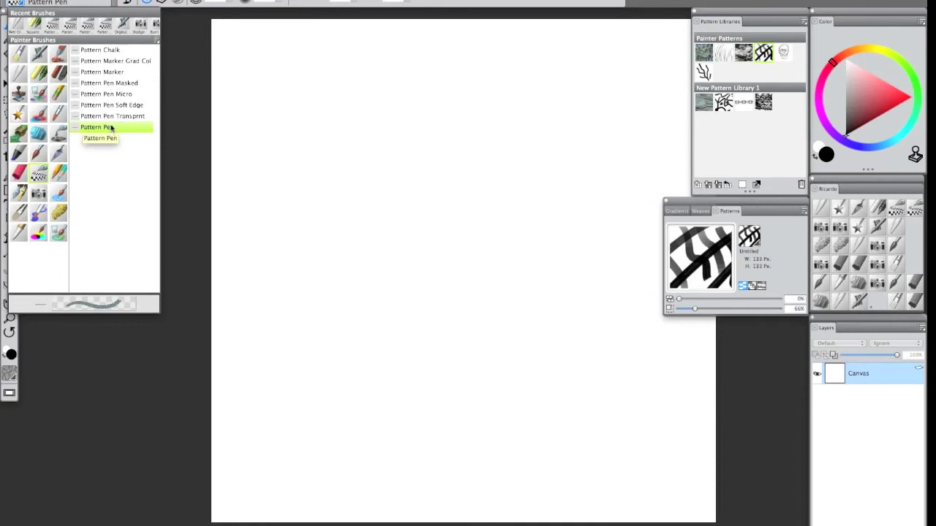
left_click(310, 80)
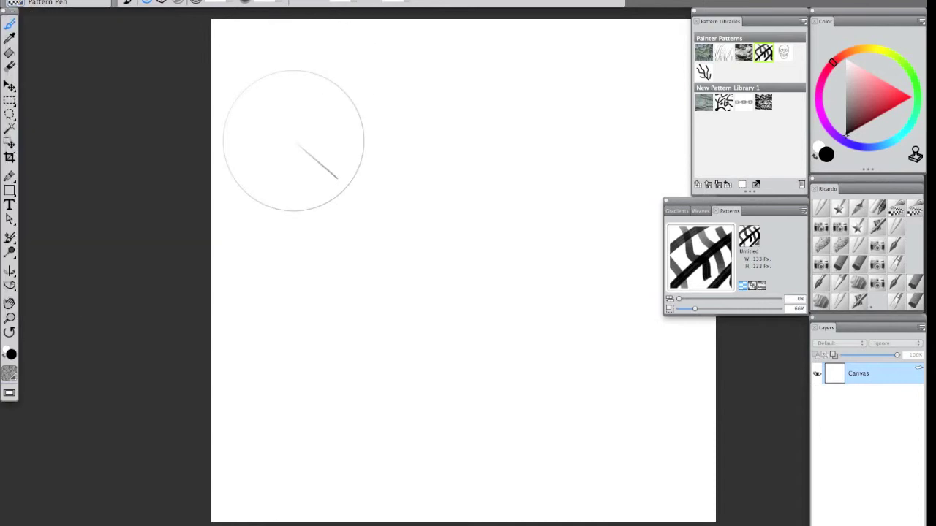
mouse_move(277, 120)
left_mouse_down()
mouse_move(414, 114)
mouse_move(504, 194)
mouse_move(301, 291)
mouse_move(495, 371)
mouse_move(397, 417)
left_mouse_up()
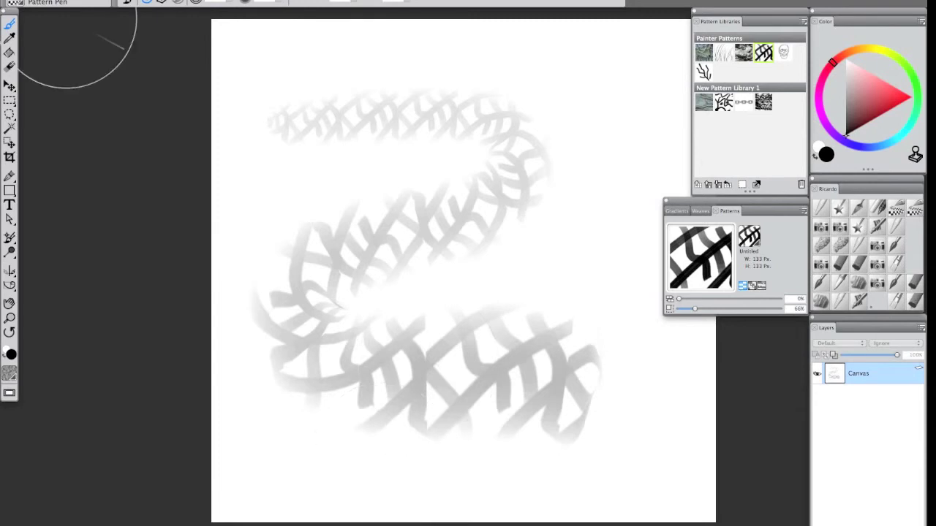
Step: Paint a long winding stroke over the large canvas with a smaller Pattern Chalk brush
left_click(18, 3)
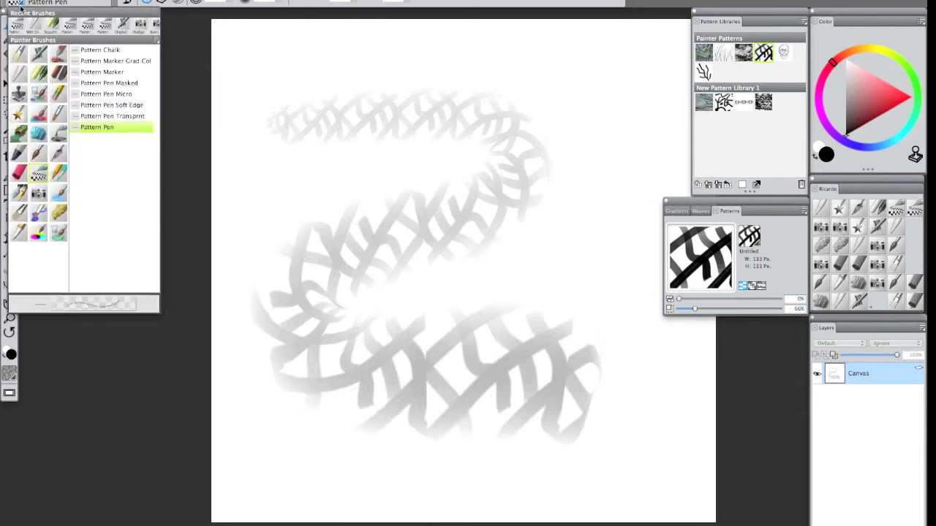
left_click(106, 50)
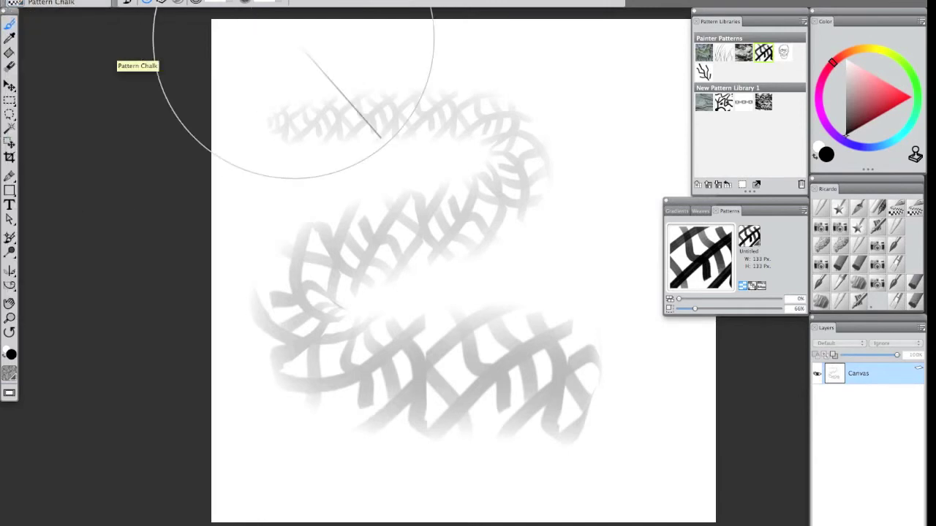
left_click(245, 3)
mouse_move(274, 70)
left_mouse_down()
mouse_move(552, 119)
mouse_move(327, 221)
mouse_move(581, 348)
mouse_move(359, 505)
mouse_move(746, 414)
left_mouse_up()
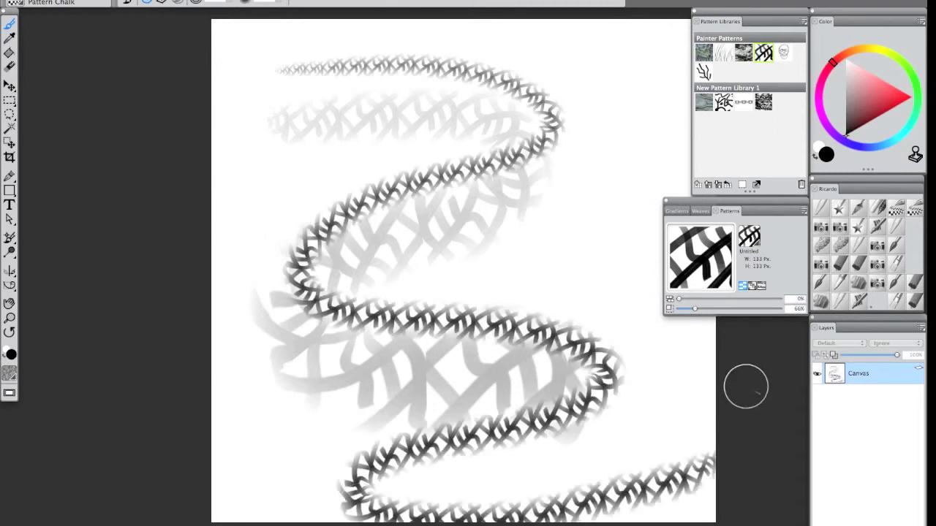
Step: Paint a wide winding stroke from the canvas's upper part to its lower edge with the Pattern Marker
left_click(16, 3)
left_click(103, 74)
mouse_move(373, 44)
left_mouse_down()
mouse_move(315, 183)
mouse_move(347, 369)
mouse_move(556, 497)
mouse_move(146, 470)
left_mouse_up()
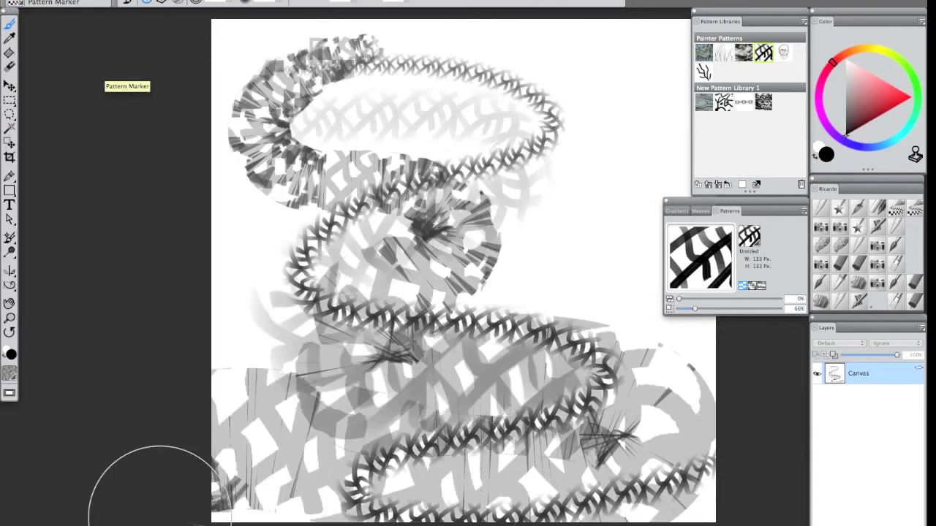
Step: Select the Pattern Pen Micro brush and undo all pattern strokes on the canvas
left_click(16, 3)
left_click(103, 94)
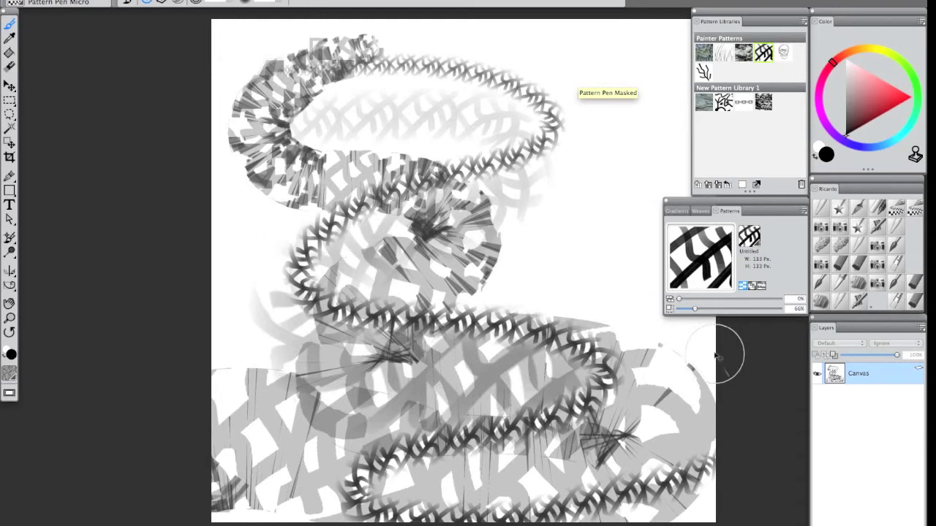
key("super+z")
key("super+z")
key("super+z")
key("super+z")
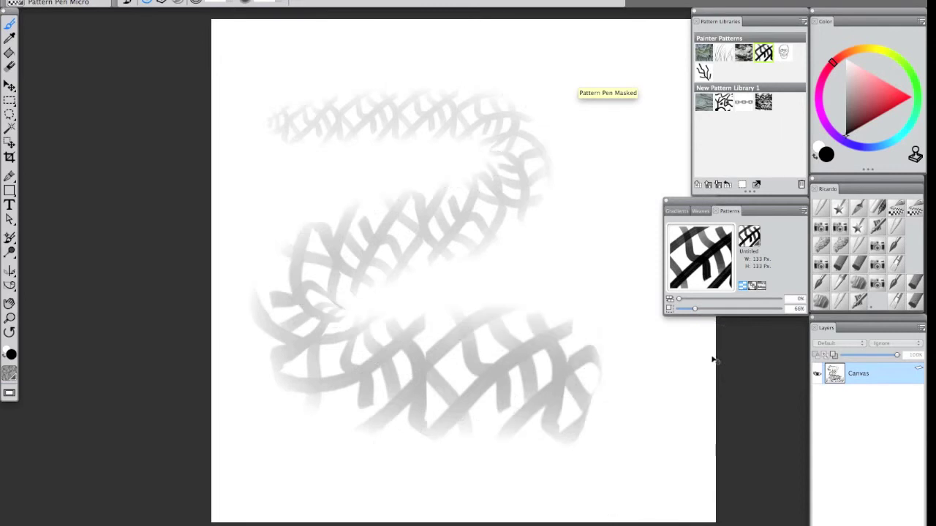
key("super+z")
Step: Select the Cadena chain pattern and paint two crossing, winding chains down the canvas
left_click(742, 102)
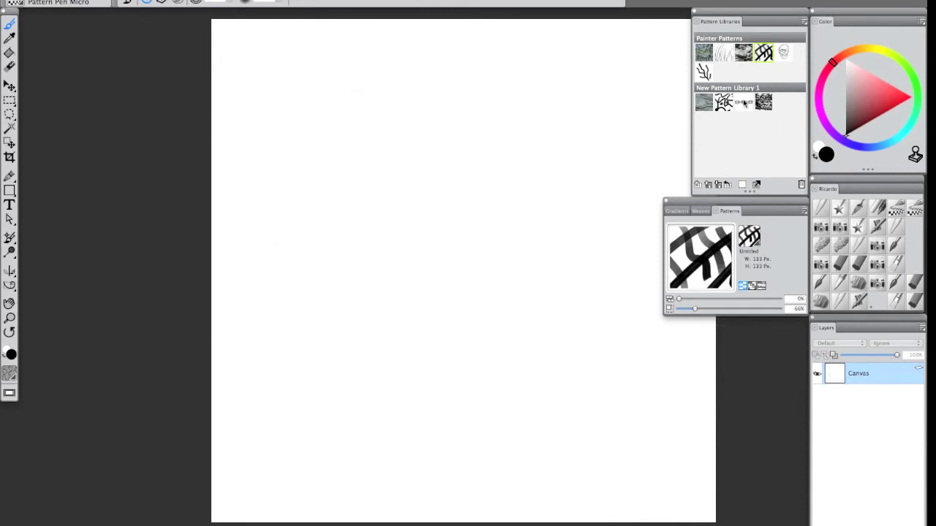
mouse_move(360, 51)
left_mouse_down()
mouse_move(341, 54)
mouse_move(449, 94)
mouse_move(273, 244)
mouse_move(476, 435)
mouse_move(702, 430)
left_mouse_up()
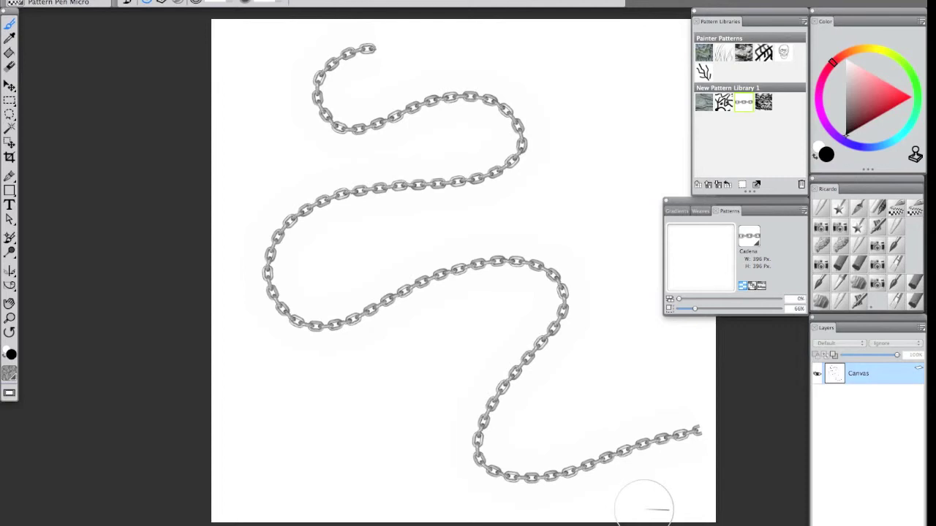
mouse_move(584, 49)
left_mouse_down()
mouse_move(538, 72)
mouse_move(539, 64)
mouse_move(492, 380)
mouse_move(371, 500)
mouse_move(392, 503)
left_mouse_up()
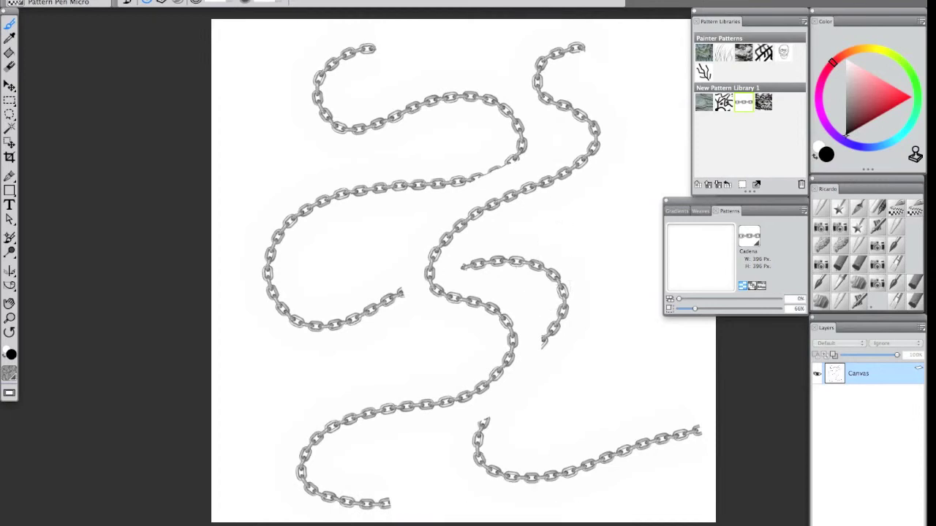
Step: Display the General brush control panel and place it directly below the Patterns panel
left_click(413, 0)
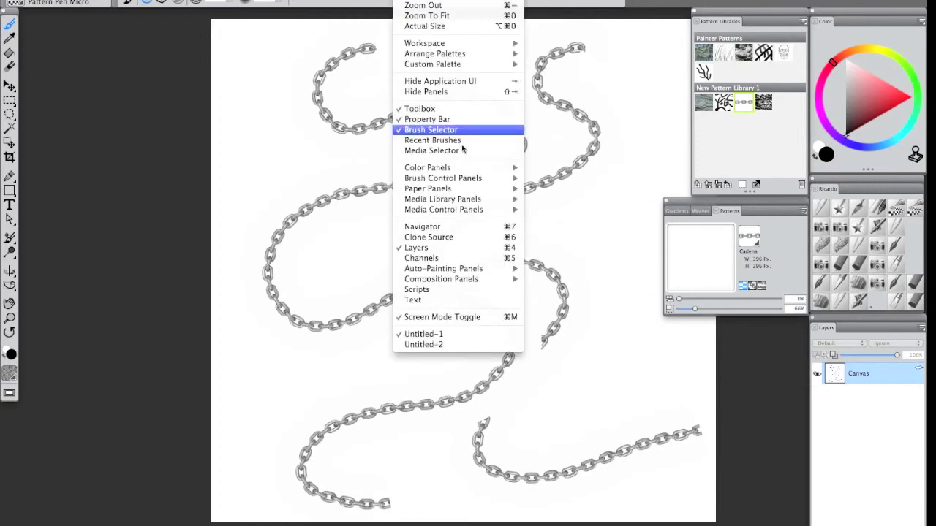
mouse_move(460, 179)
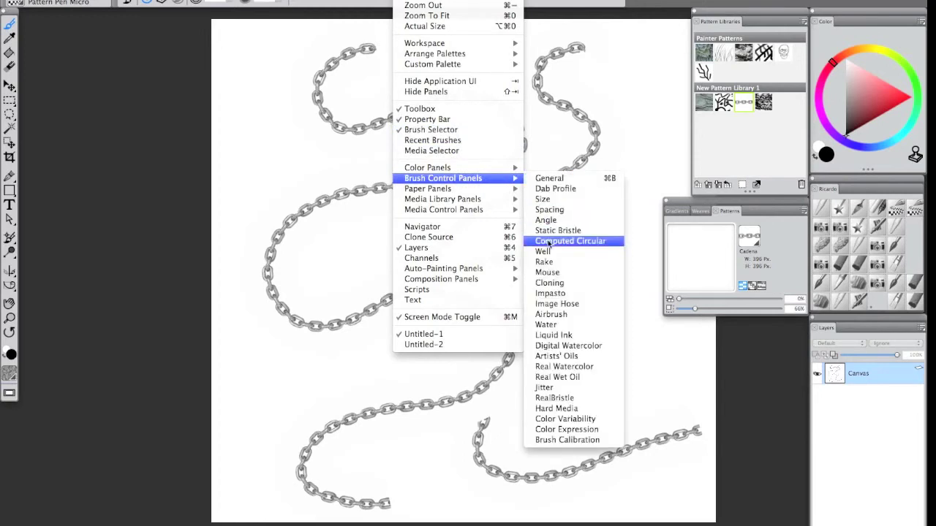
left_click(560, 180)
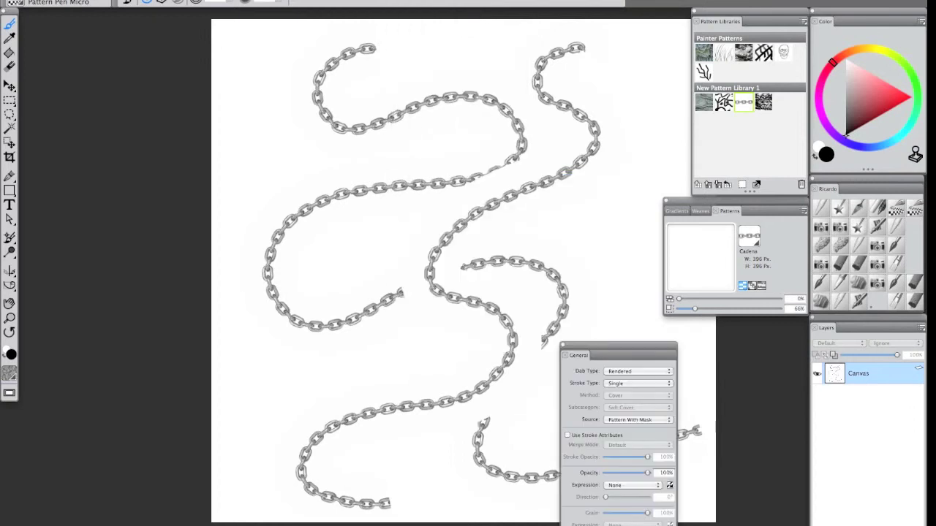
left_click_drag(658, 350, 767, 323)
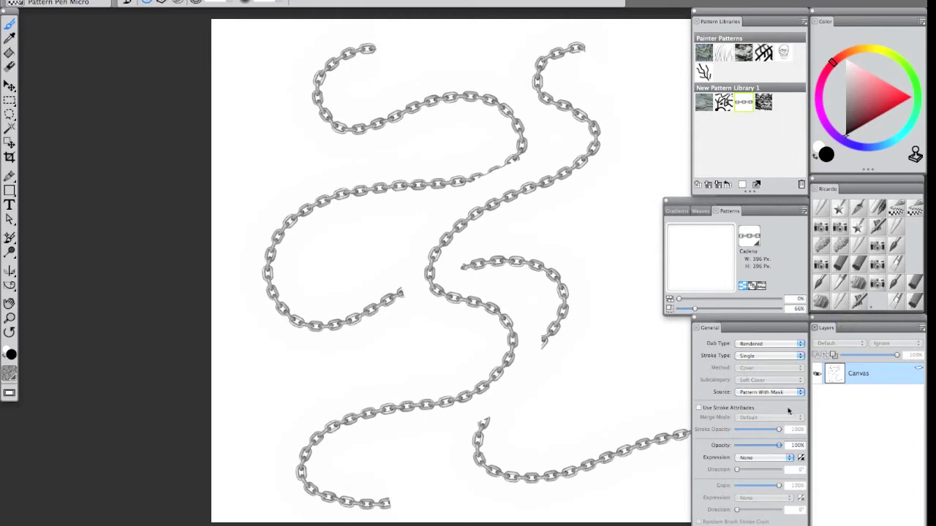
Step: Set the brush source to Pattern As Opacity and paint a looping chain across the existing chains
left_click(801, 392)
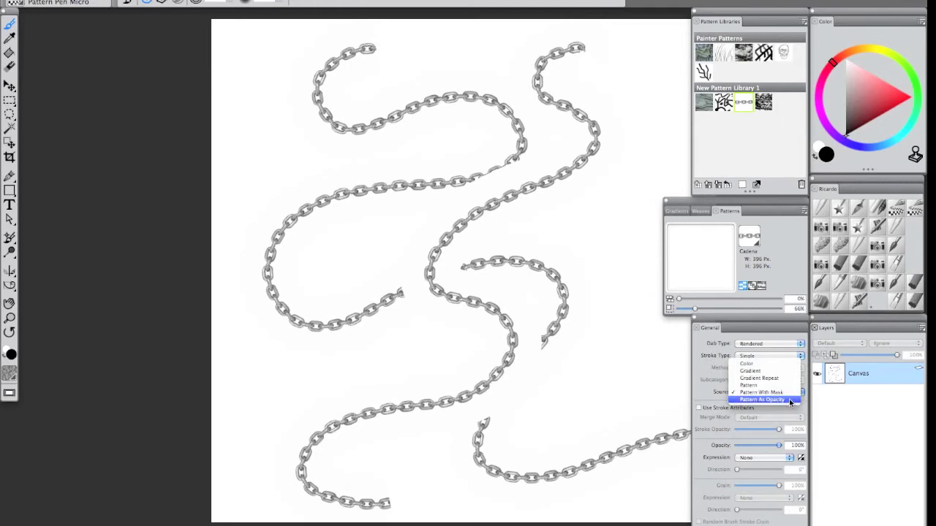
left_click(785, 401)
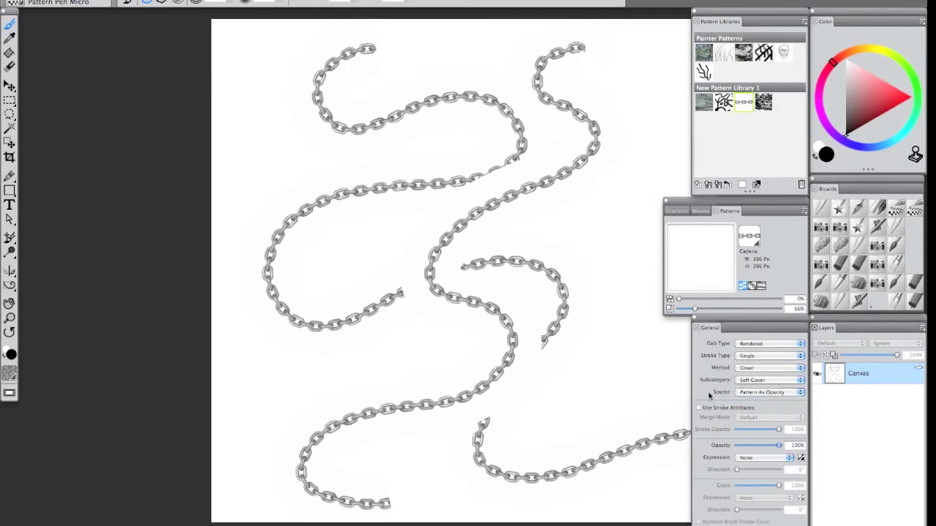
mouse_move(261, 68)
left_mouse_down()
mouse_move(255, 79)
mouse_move(412, 142)
mouse_move(373, 281)
mouse_move(519, 402)
mouse_move(420, 86)
mouse_move(585, 210)
mouse_move(545, 347)
left_mouse_up()
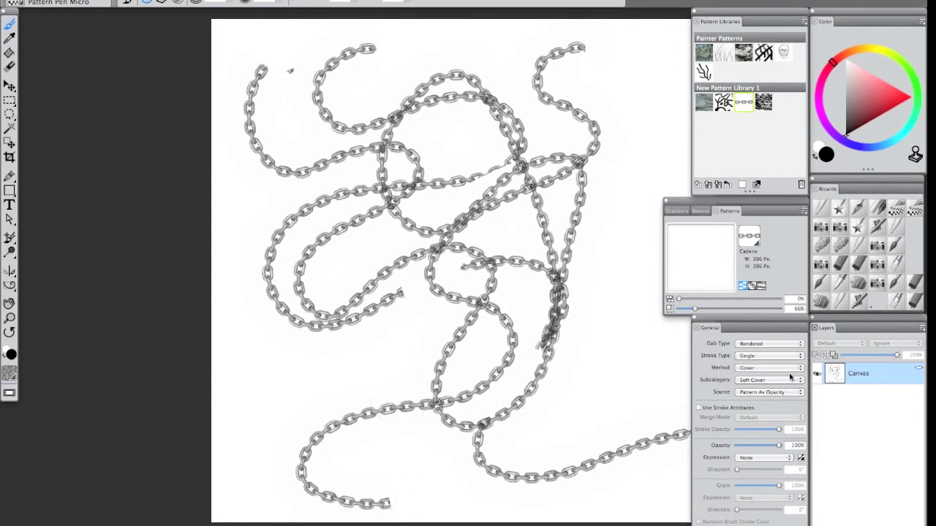
Step: Set the brush source to Pattern With Mask and paint a winding chain over the overlapping ones
left_click(798, 393)
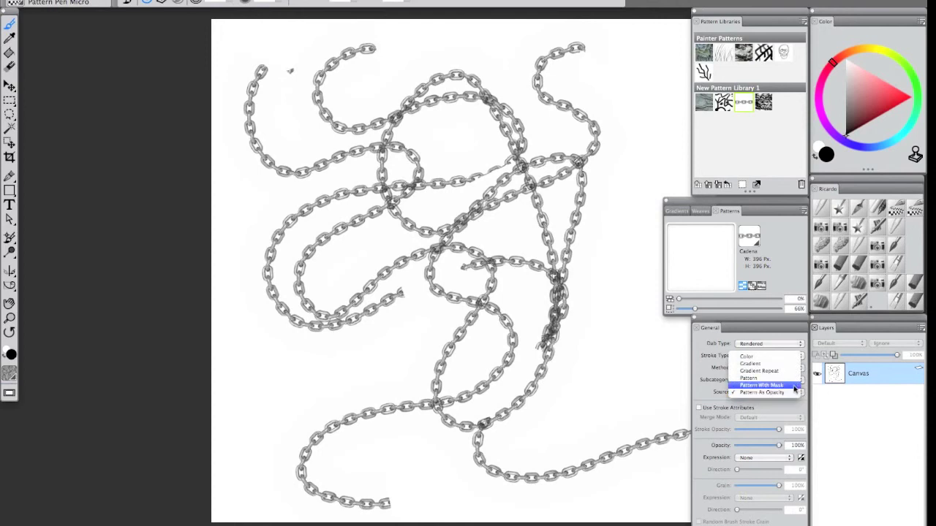
left_click(793, 385)
mouse_move(627, 62)
left_mouse_down()
mouse_move(429, 196)
mouse_move(613, 361)
mouse_move(286, 501)
left_mouse_up()
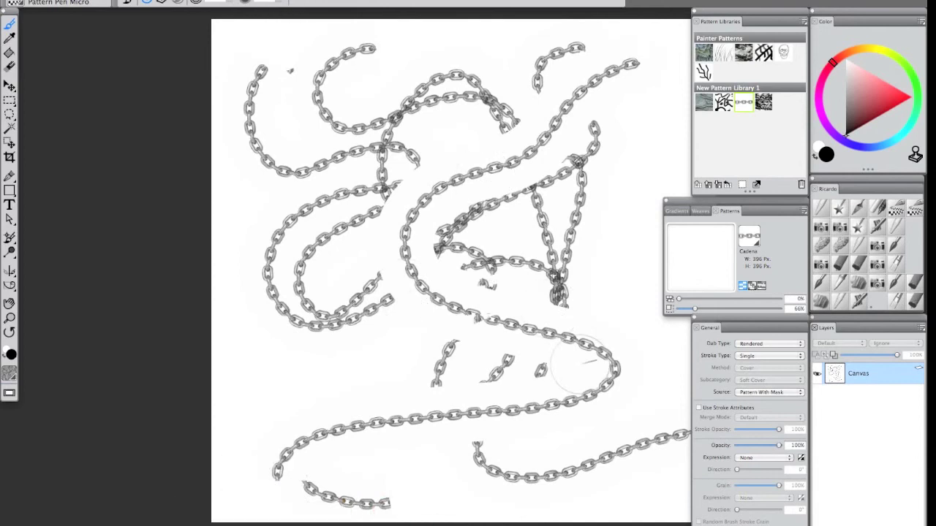
Step: Switch the brush source back to Pattern As Opacity and paint another winding chain across the others
left_click(801, 393)
left_click(800, 397)
left_click(802, 393)
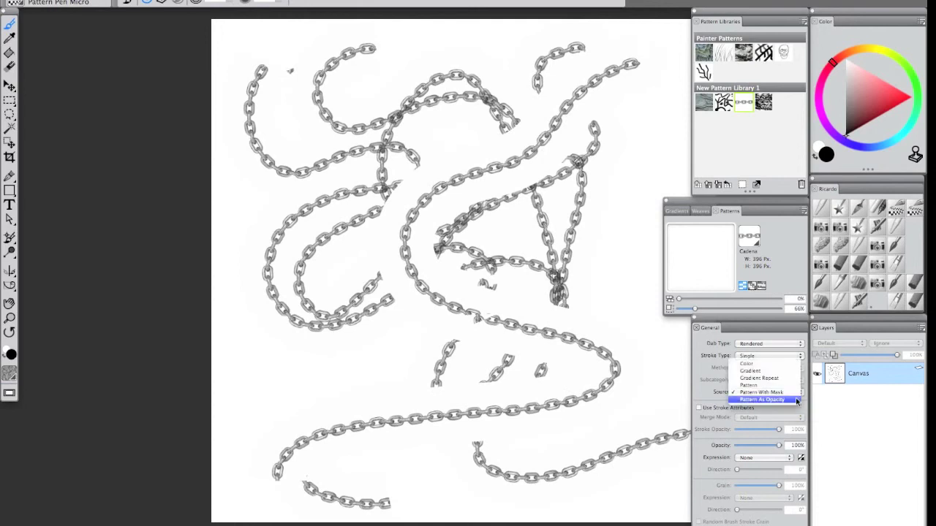
left_click(767, 401)
mouse_move(392, 50)
left_mouse_down()
mouse_move(376, 46)
mouse_move(345, 267)
mouse_move(439, 468)
left_mouse_up()
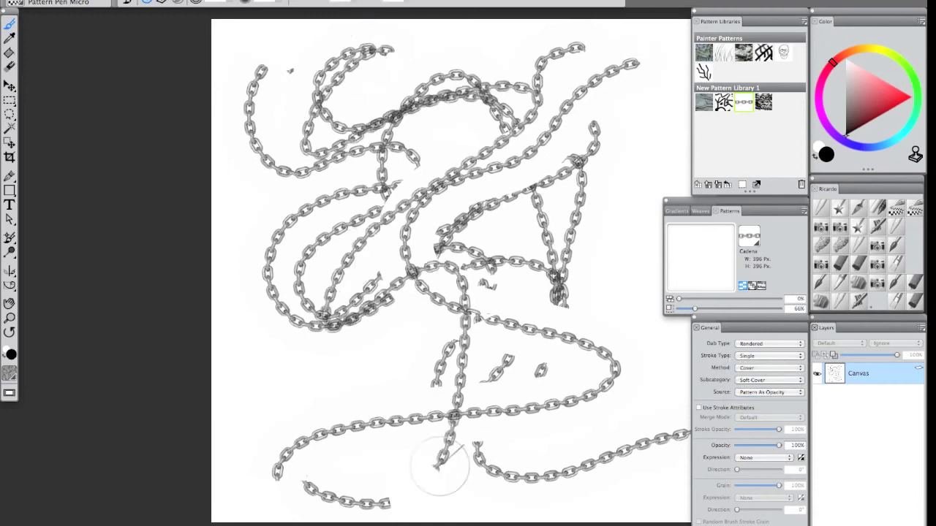
Step: Select the Pattern Pen brush and paint a large, light winding chain over the canvas
left_click(51, 4)
left_click(104, 128)
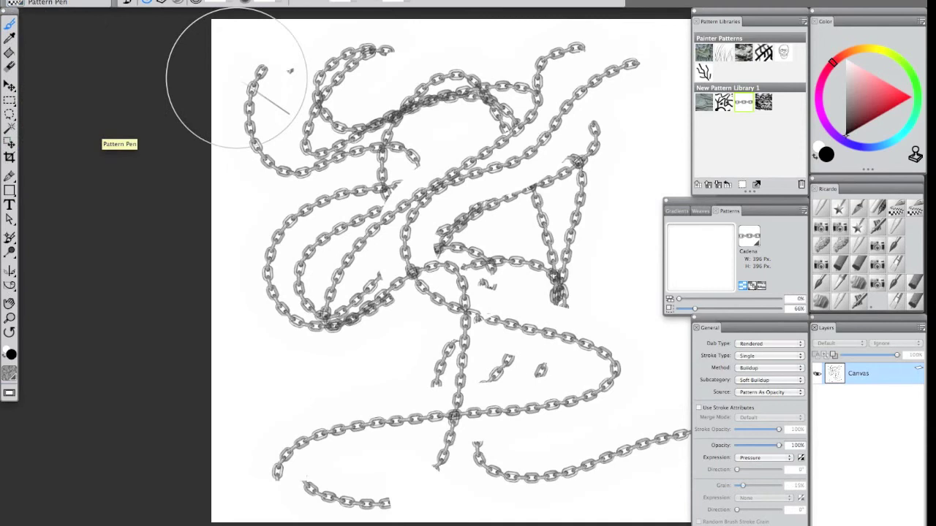
mouse_move(416, 142)
left_mouse_down()
mouse_move(322, 183)
mouse_move(387, 252)
mouse_move(376, 365)
mouse_move(522, 446)
mouse_move(640, 413)
left_mouse_up()
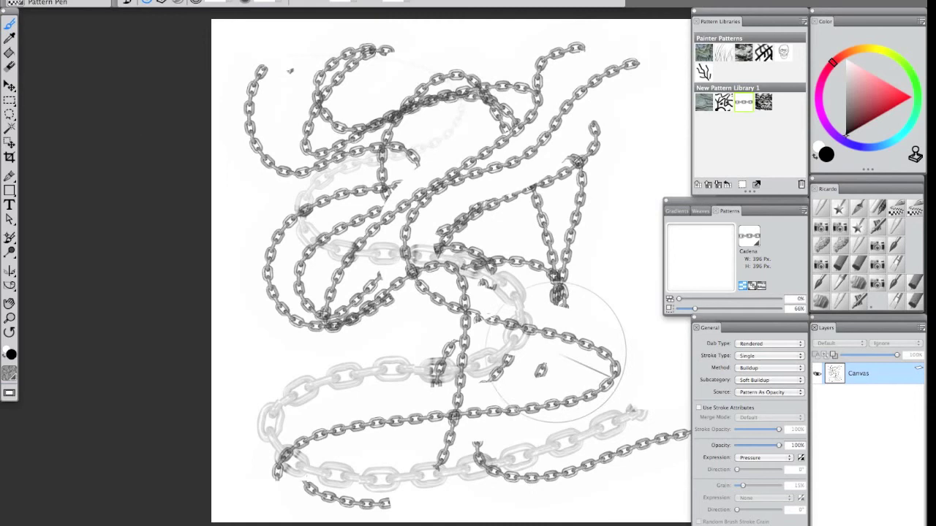
Step: Undo all the chain strokes until the canvas is blank
key("ctrl+z")
key("ctrl+z")
key("ctrl+z")
key("ctrl+z")
key("ctrl+z")
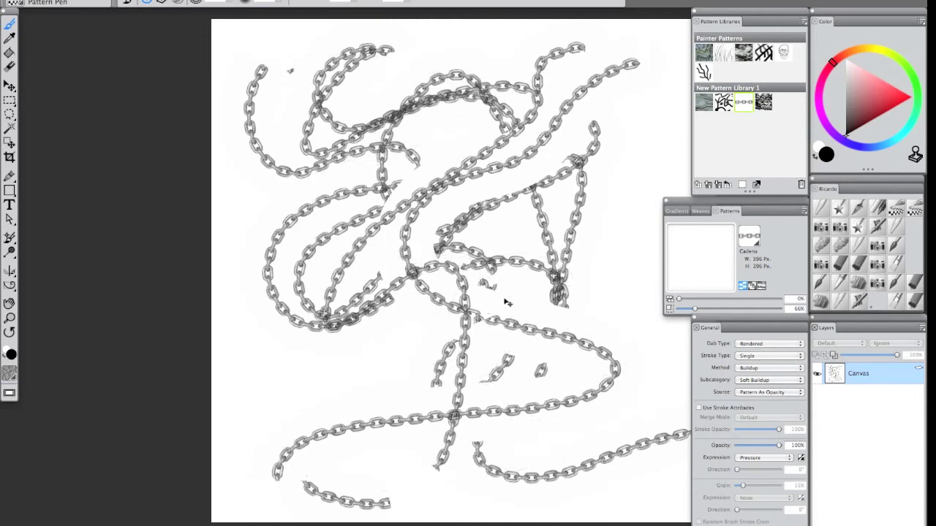
key("ctrl+z")
key("ctrl+z")
key("ctrl+z")
key("ctrl+z")
key("ctrl+z")
key("ctrl+z")
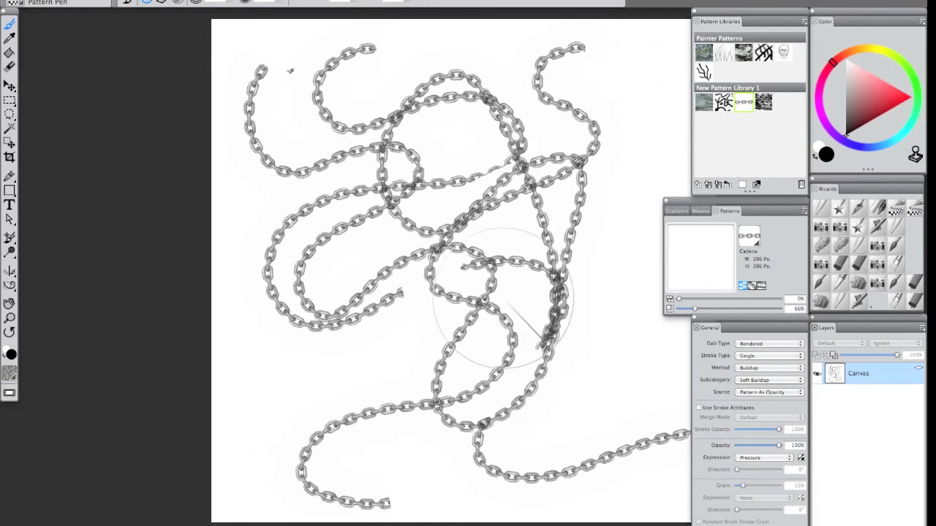
key("ctrl+z")
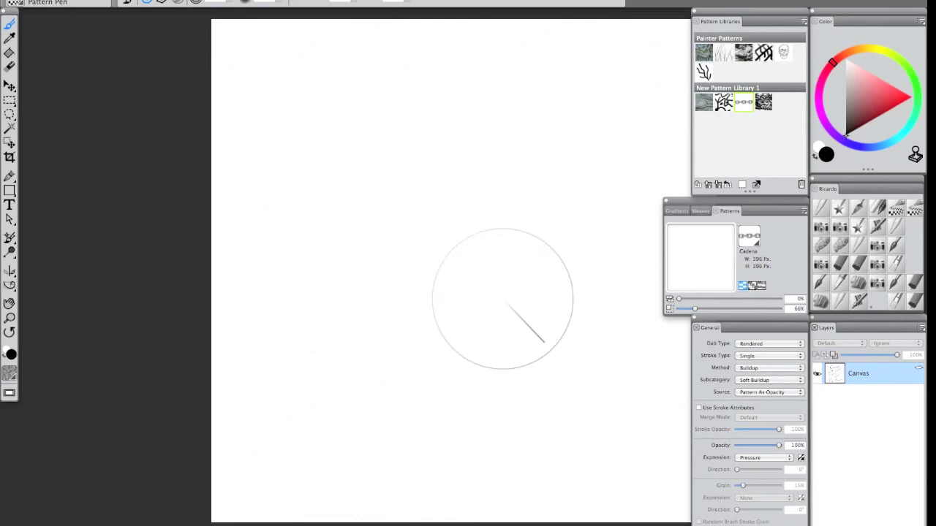